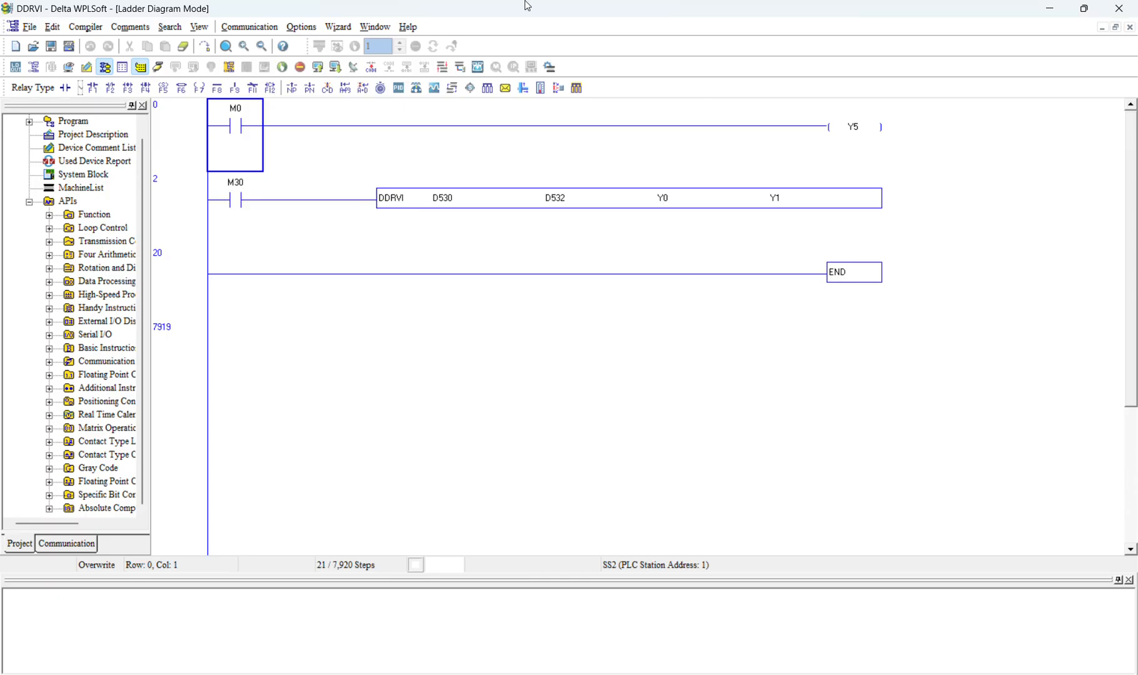
Compile the ladder program
click(371, 68)
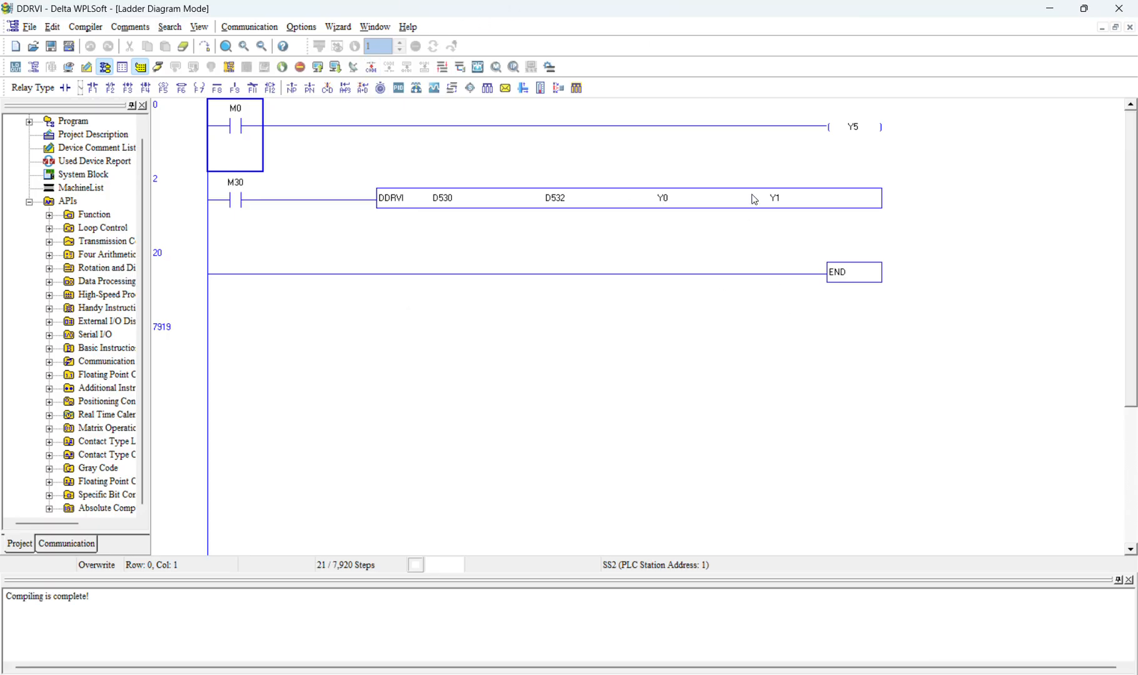
click(337, 68)
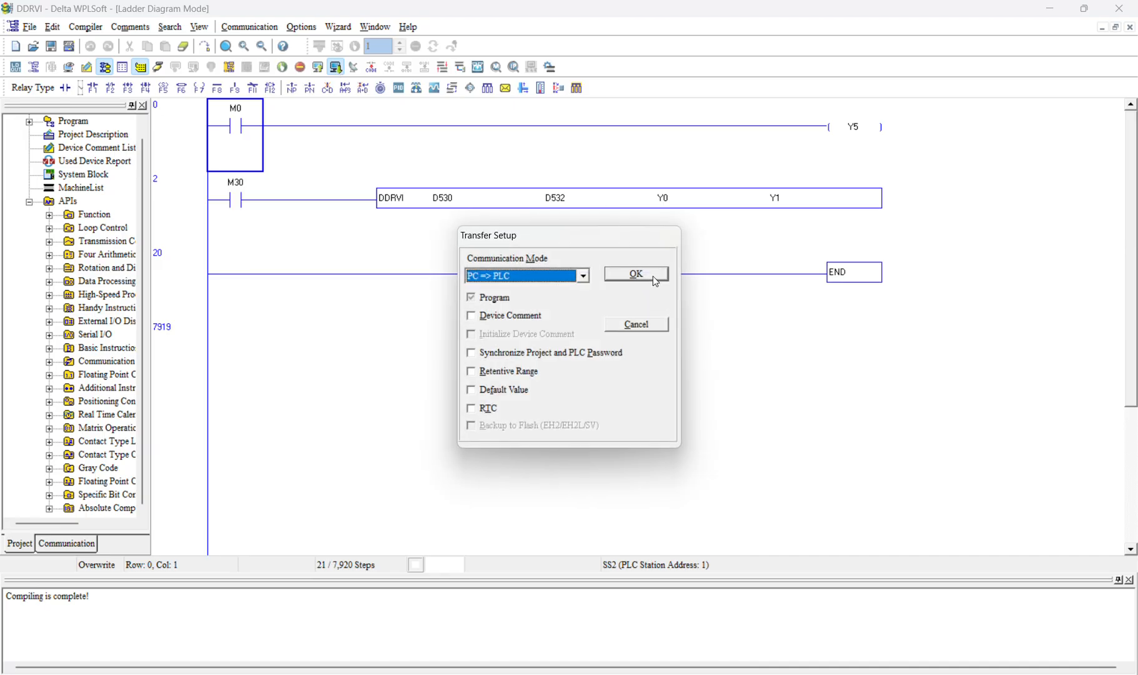
click(635, 324)
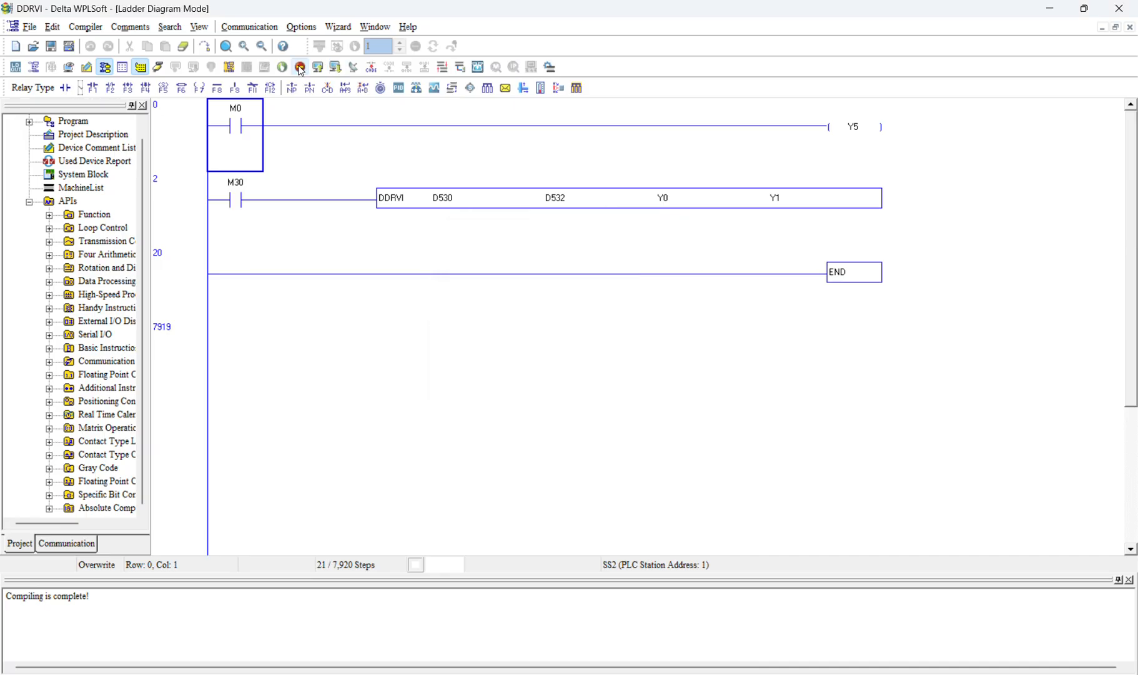
Check the connected PLC's information, including its operation mode, version and station addresses
click(299, 26)
mouse_move(250, 27)
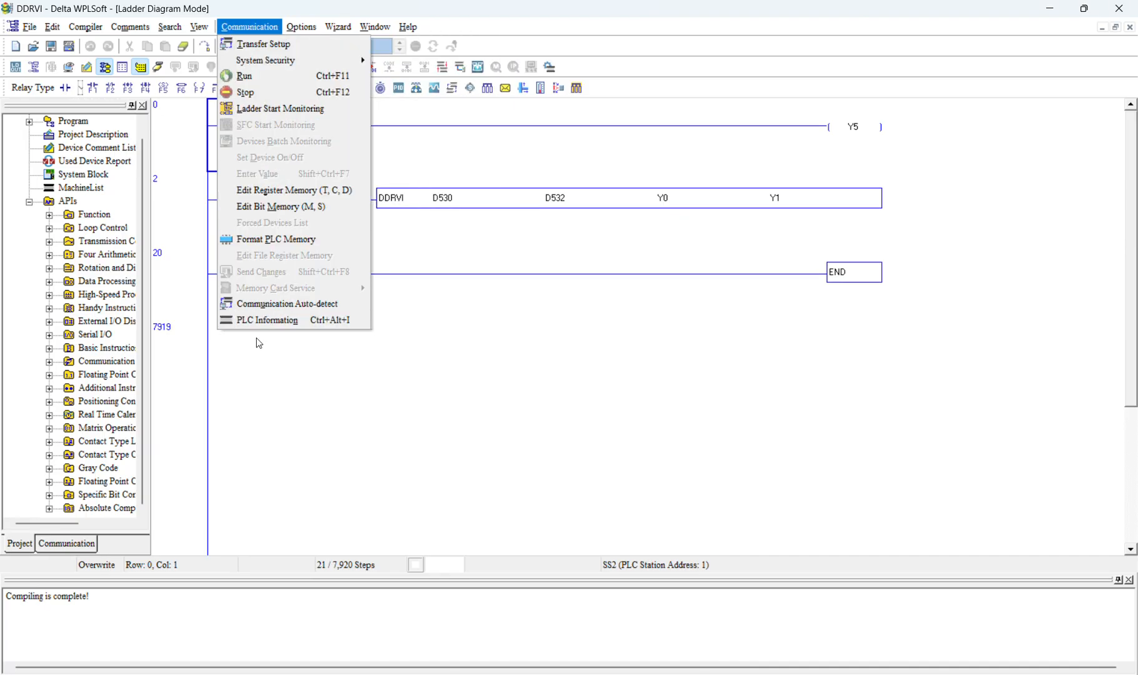
click(289, 321)
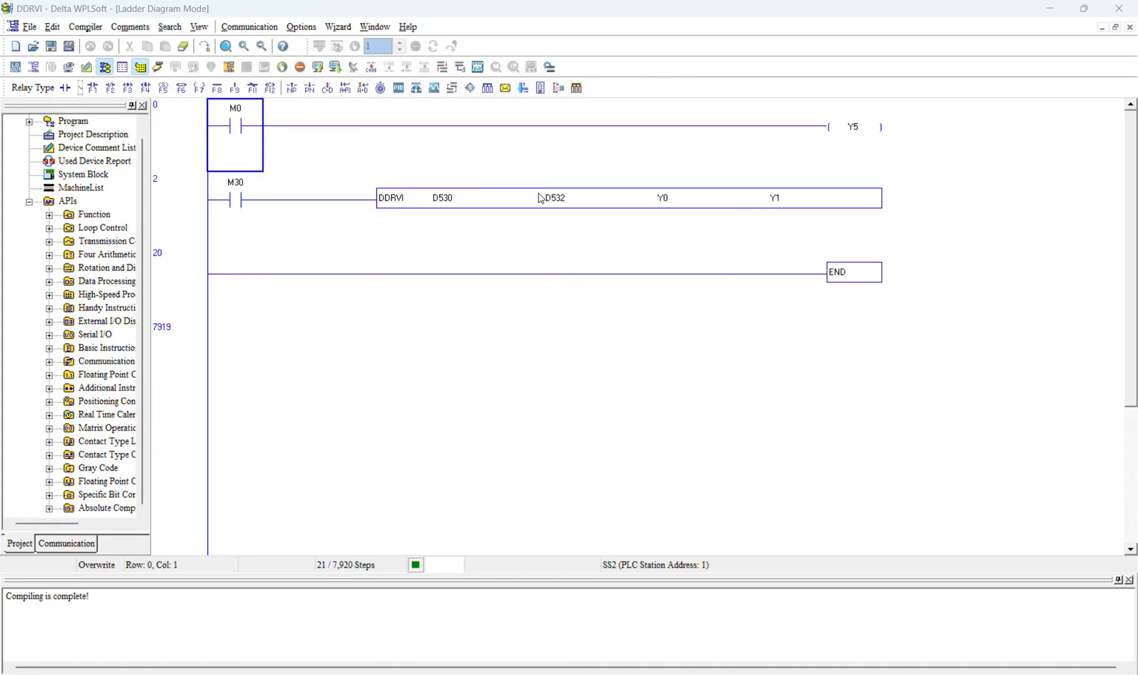
click(627, 395)
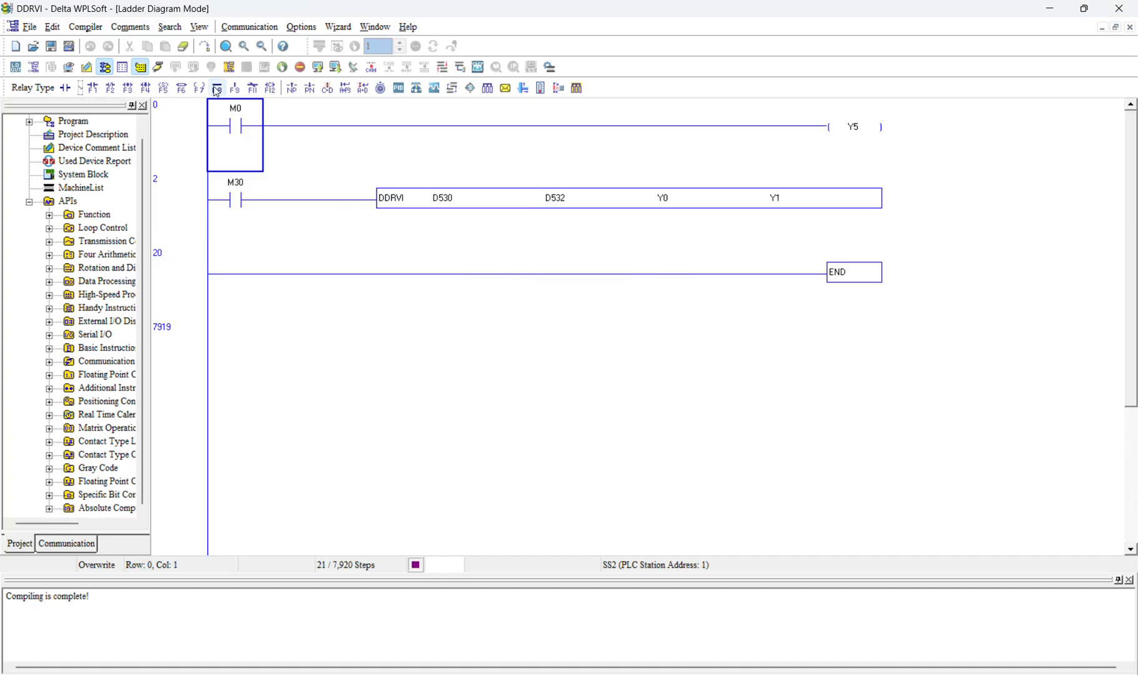
click(249, 26)
click(293, 321)
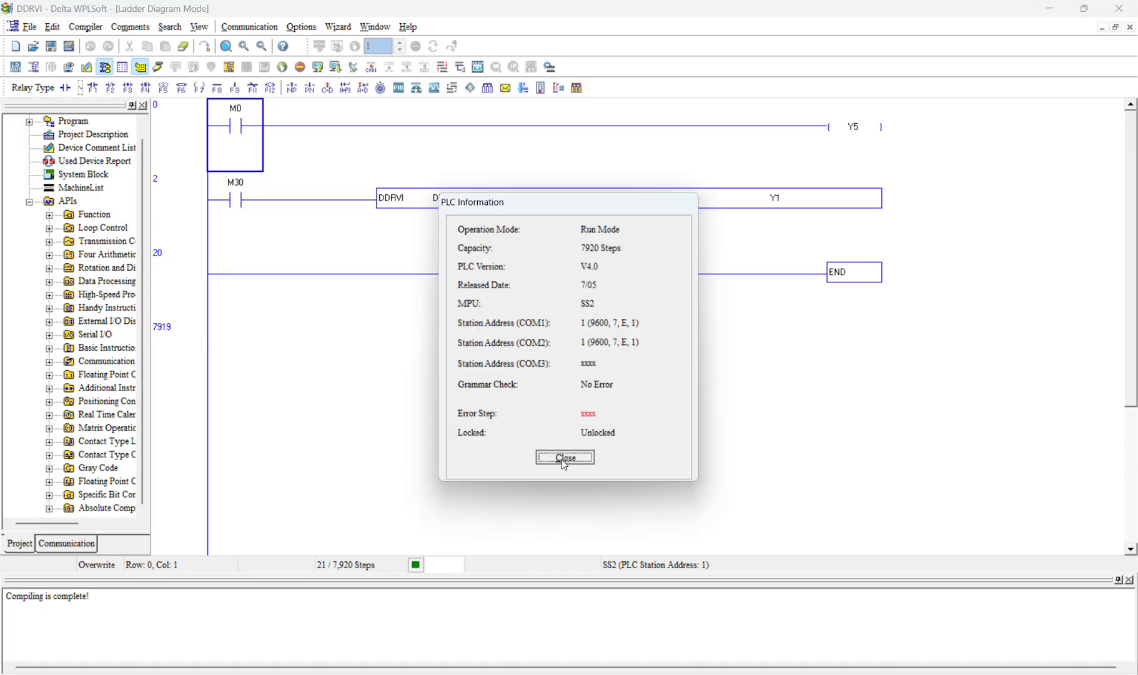
click(566, 459)
Download the program to the running PLC with its previous executing status restored, and check the ladder in online monitoring
click(336, 68)
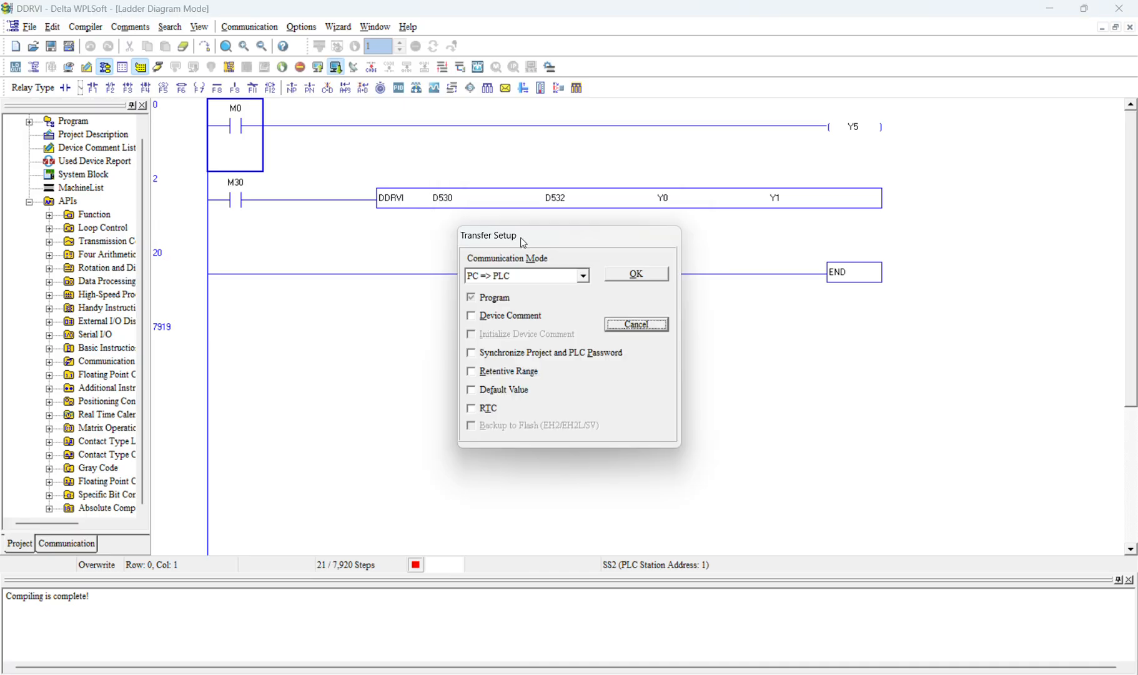
click(652, 276)
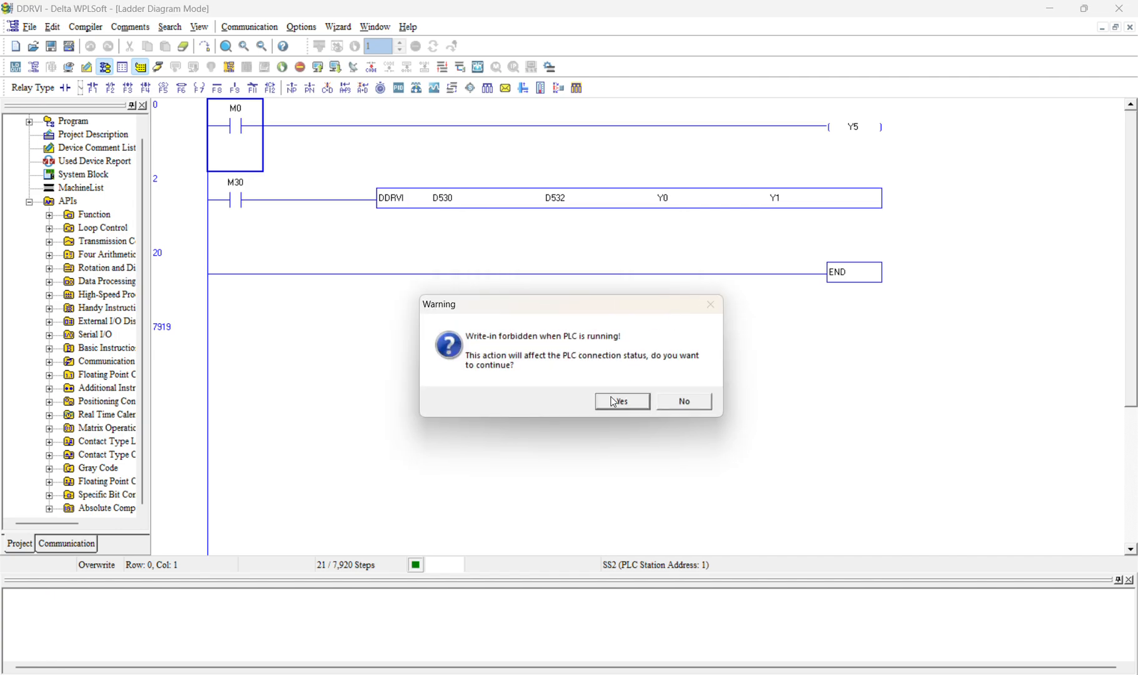
click(615, 399)
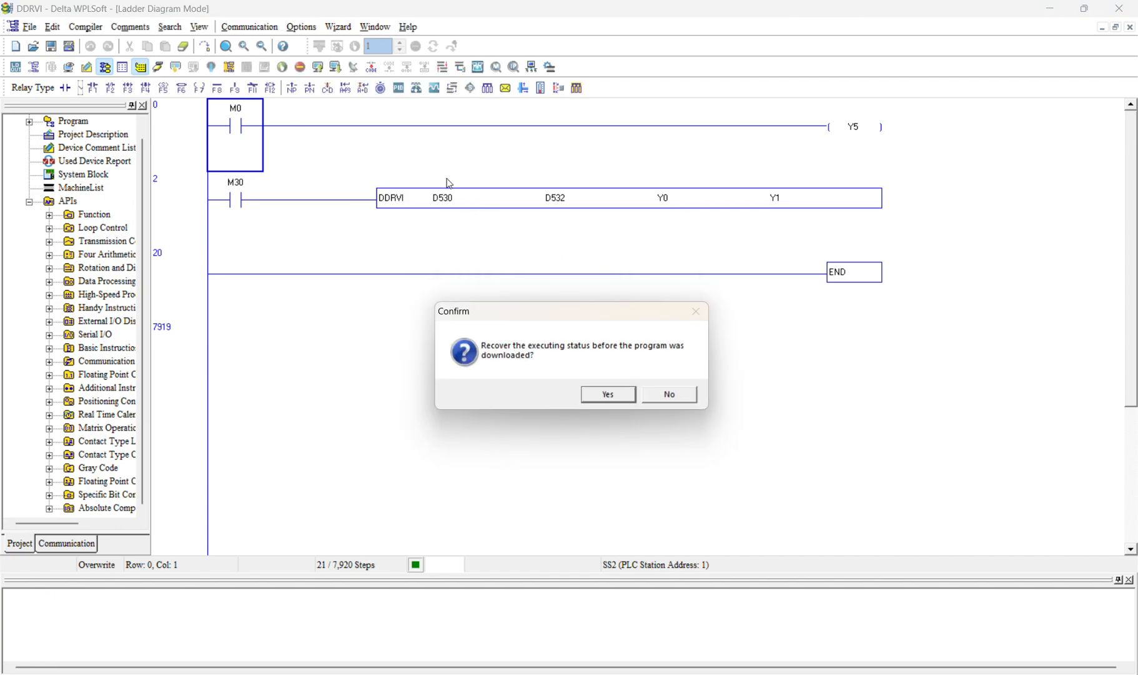
click(619, 394)
click(162, 64)
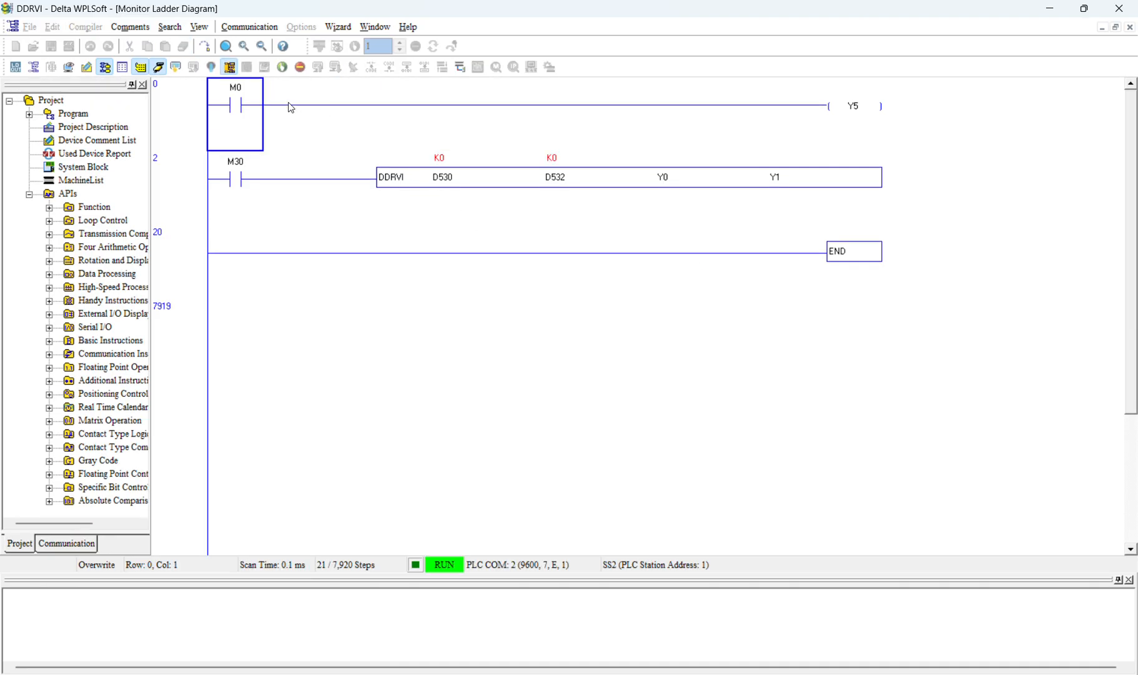
click(157, 73)
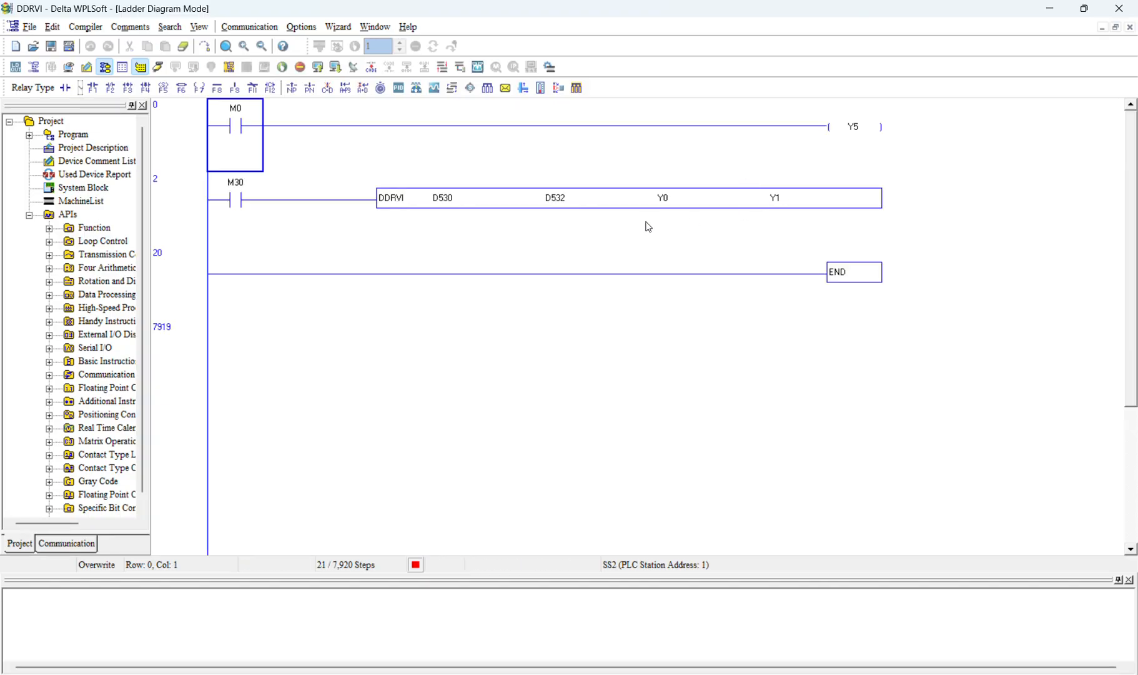
Open the help page of the DDRVI instruction on the M30 rung and examine its operand definitions
double_click(641, 201)
click(755, 301)
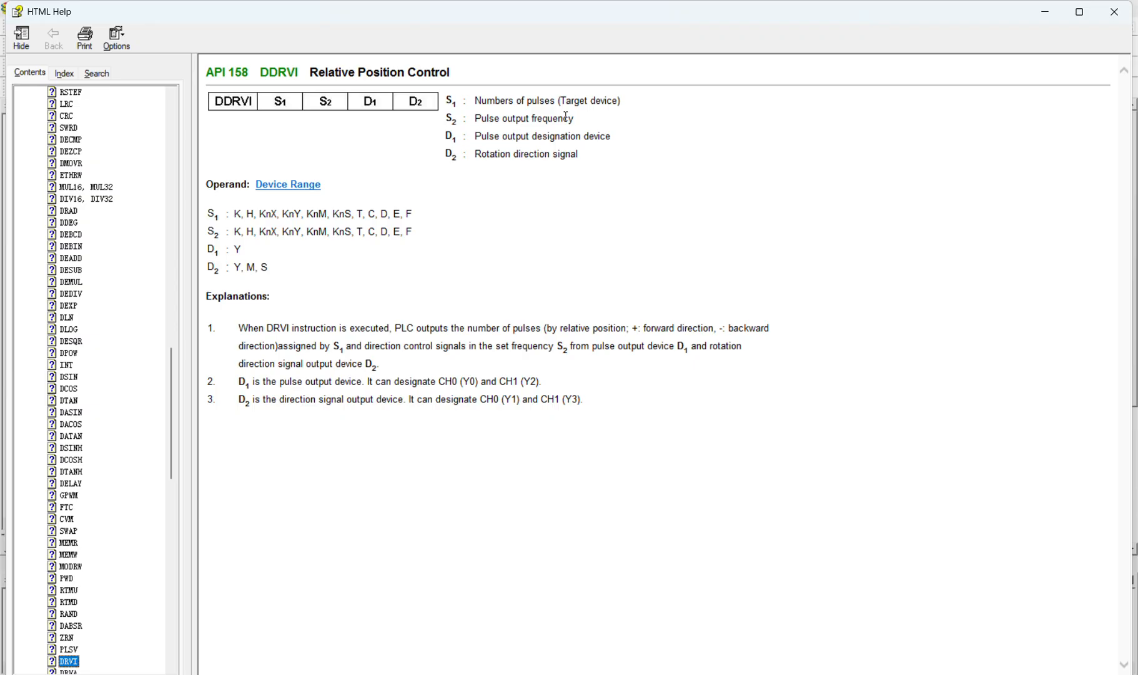
drag(573, 117, 466, 155)
click(477, 132)
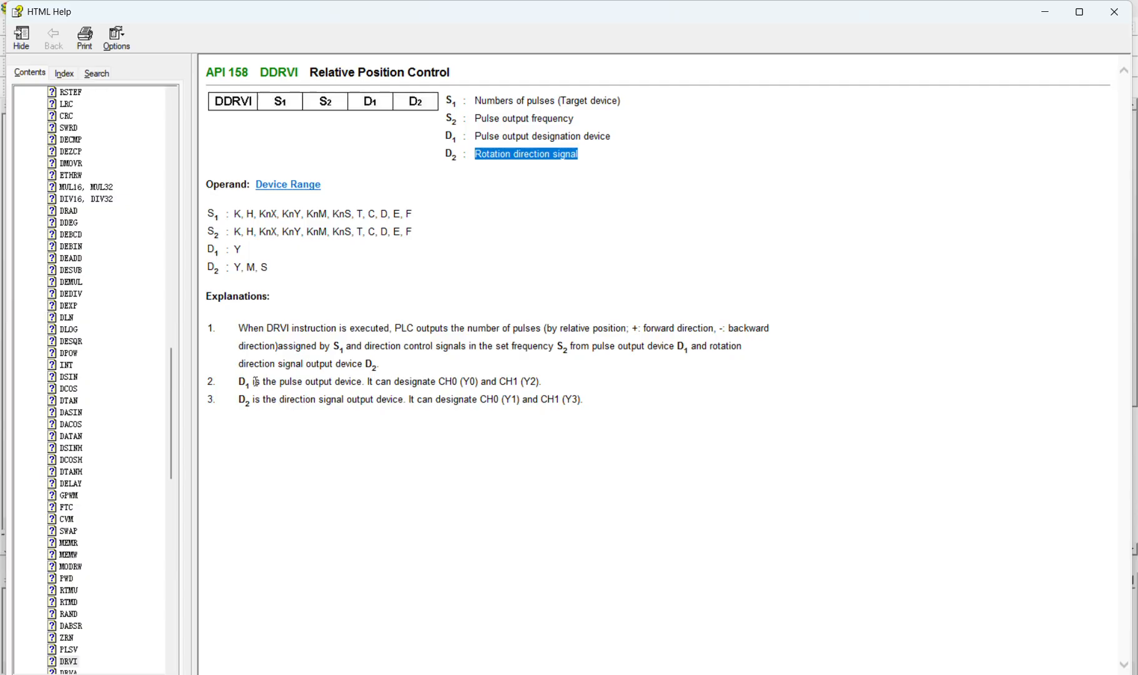
Examine the DDRVI explanations of the pulse and direction outputs for CH0 and CH1, and leave the instruction unedited
drag(240, 379, 209, 382)
drag(470, 362, 474, 380)
click(474, 382)
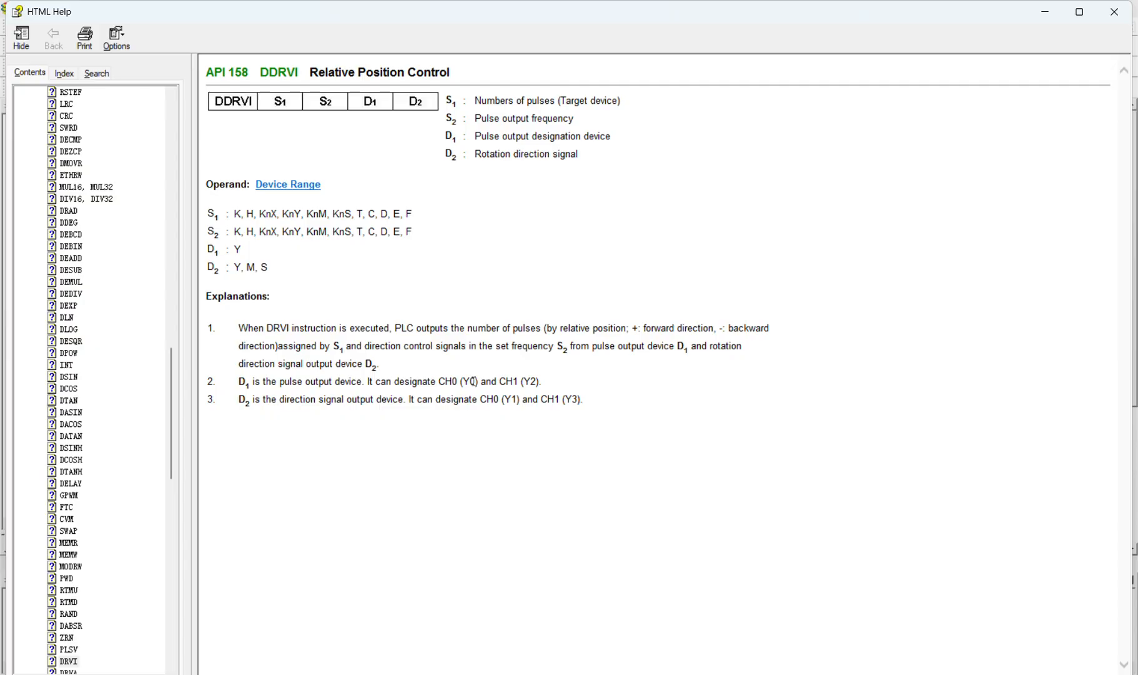
double_click(473, 381)
click(297, 397)
drag(545, 381, 536, 382)
double_click(532, 381)
double_click(572, 400)
click(1115, 12)
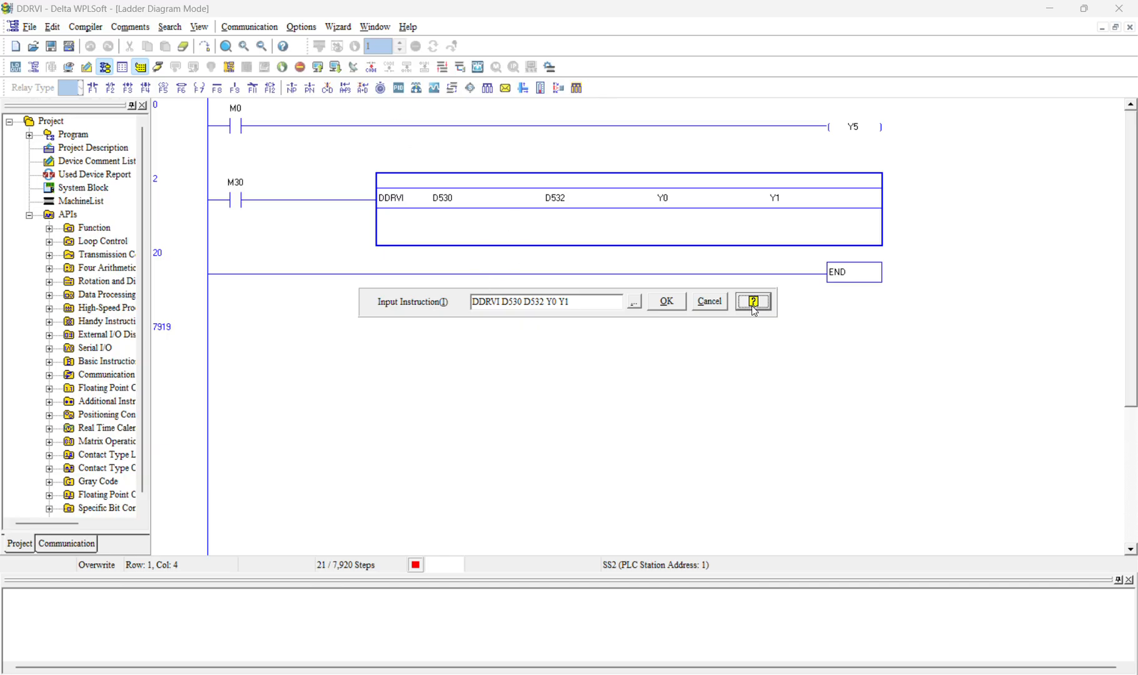
click(710, 304)
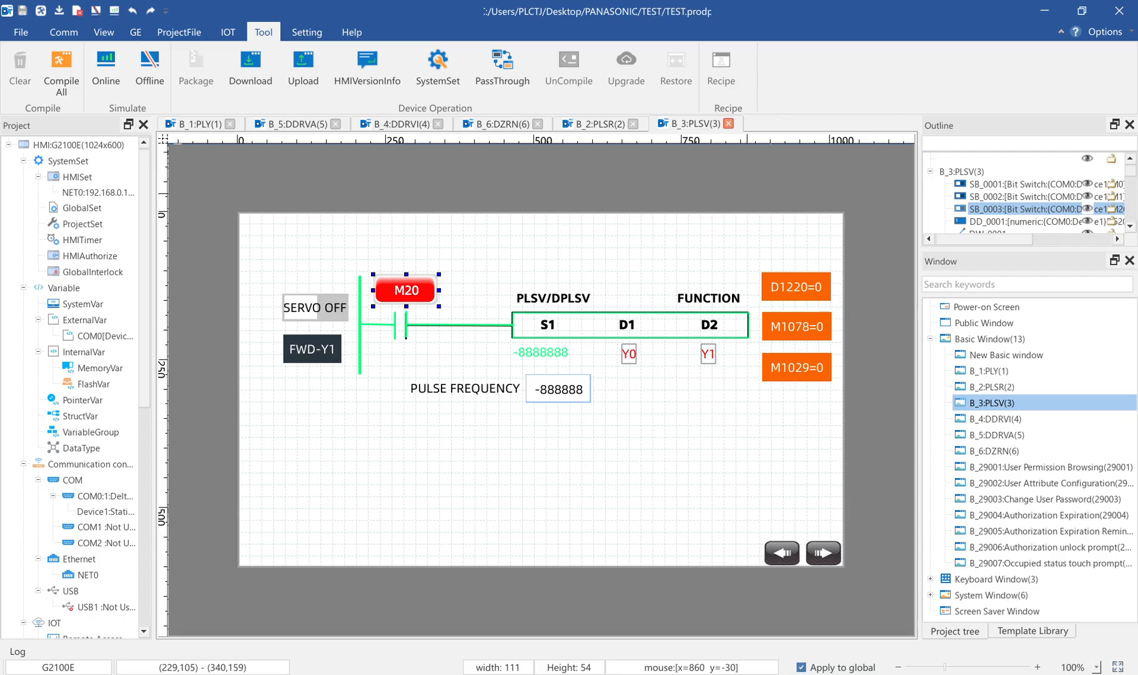
Switch to the HMI editor, open the B_4:DDRVI window and move the SERVO OFF switch to about X 56, Y 162
double_click(1013, 419)
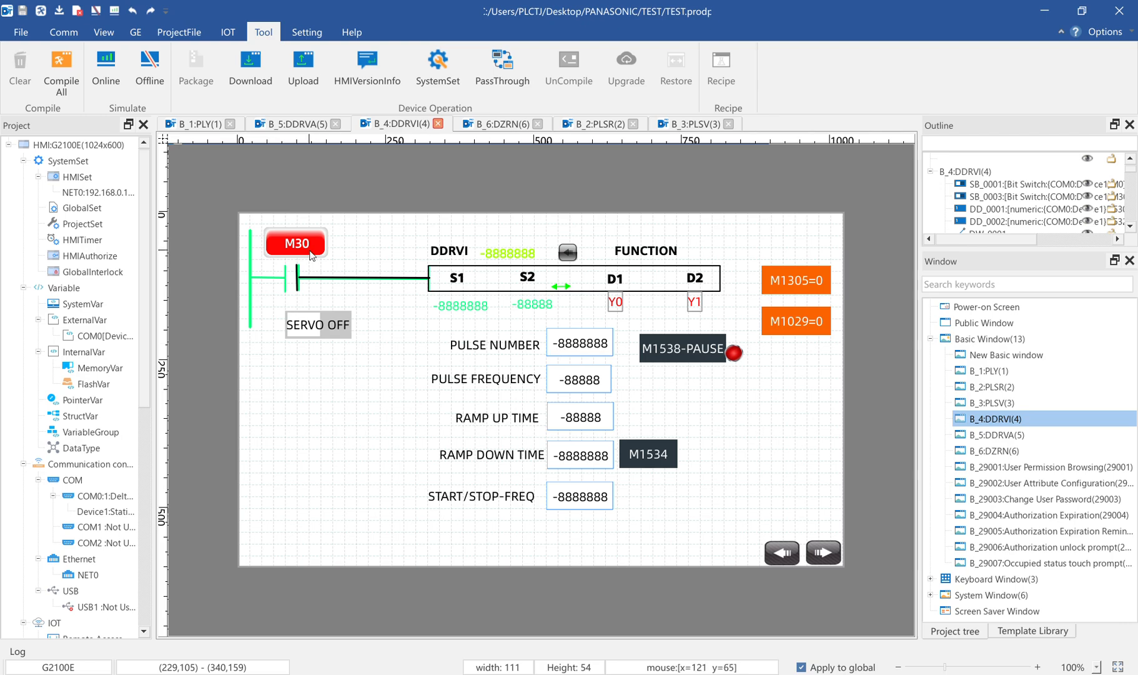
click(325, 325)
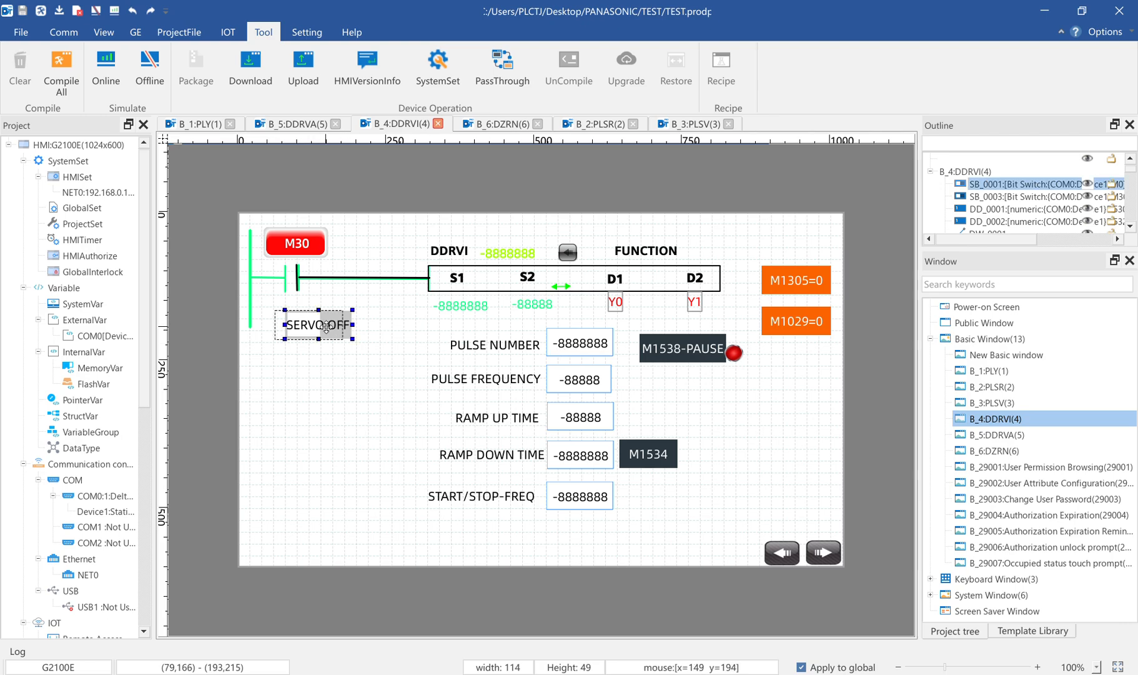
drag(326, 325, 311, 323)
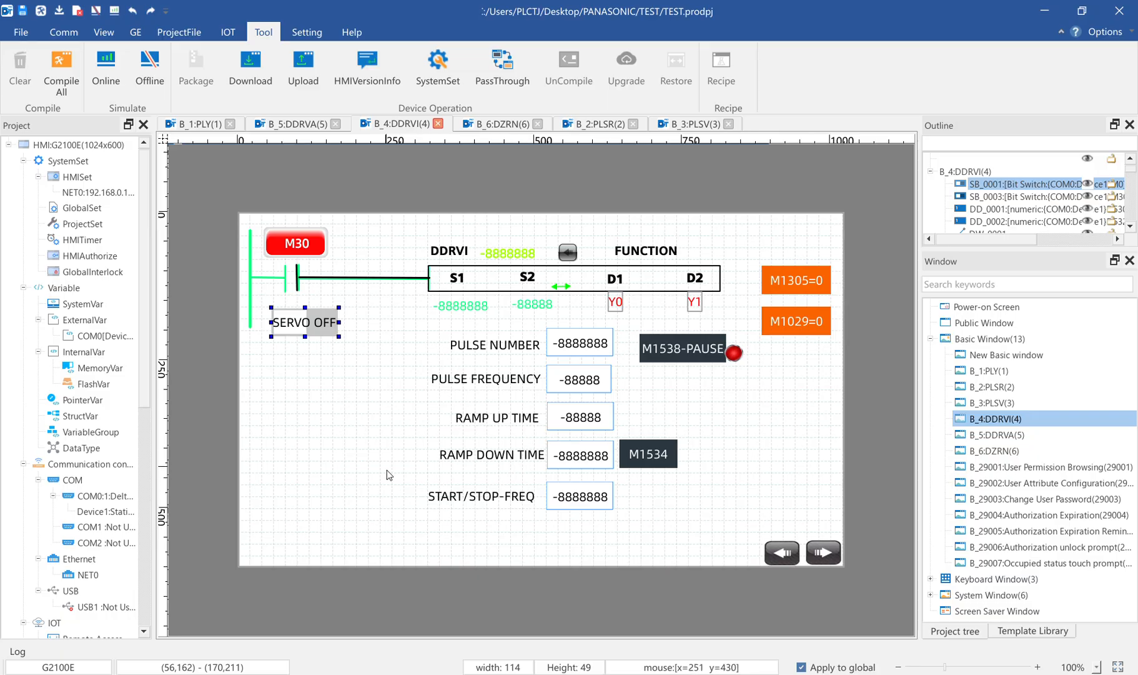
Compare the ramp up, ramp down and start/stop frequency objects of the B_4:DDRVI window with those in B_2:PLSR
drag(396, 401, 761, 544)
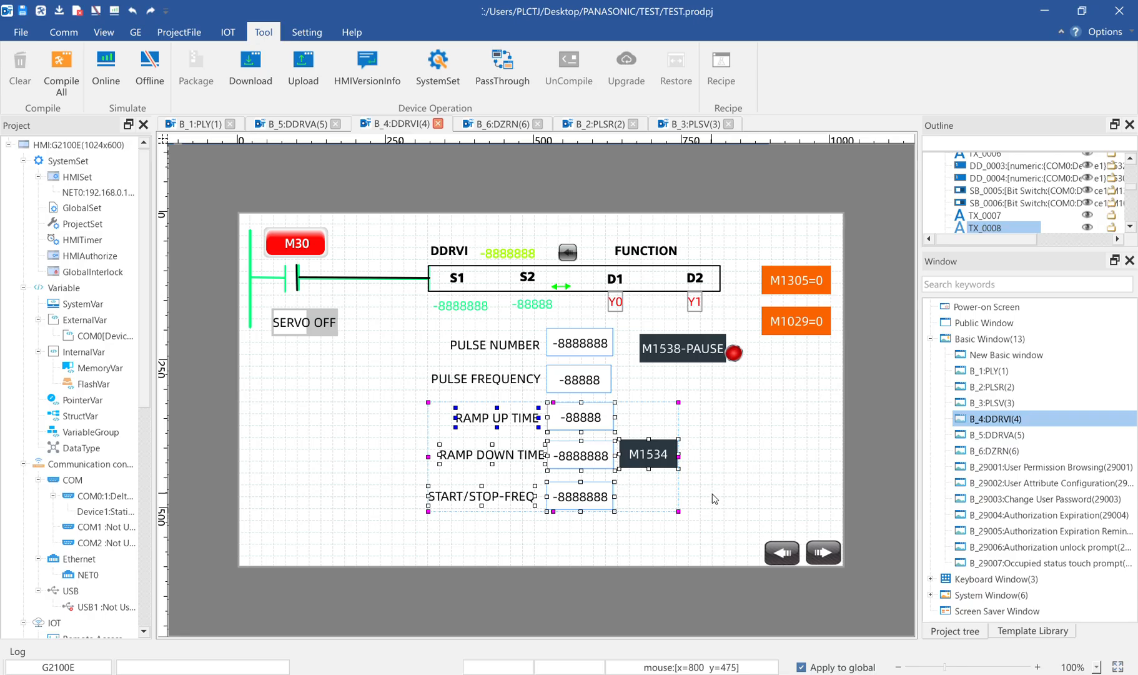
double_click(1004, 388)
drag(381, 445, 730, 548)
drag(753, 390, 358, 579)
click(1015, 418)
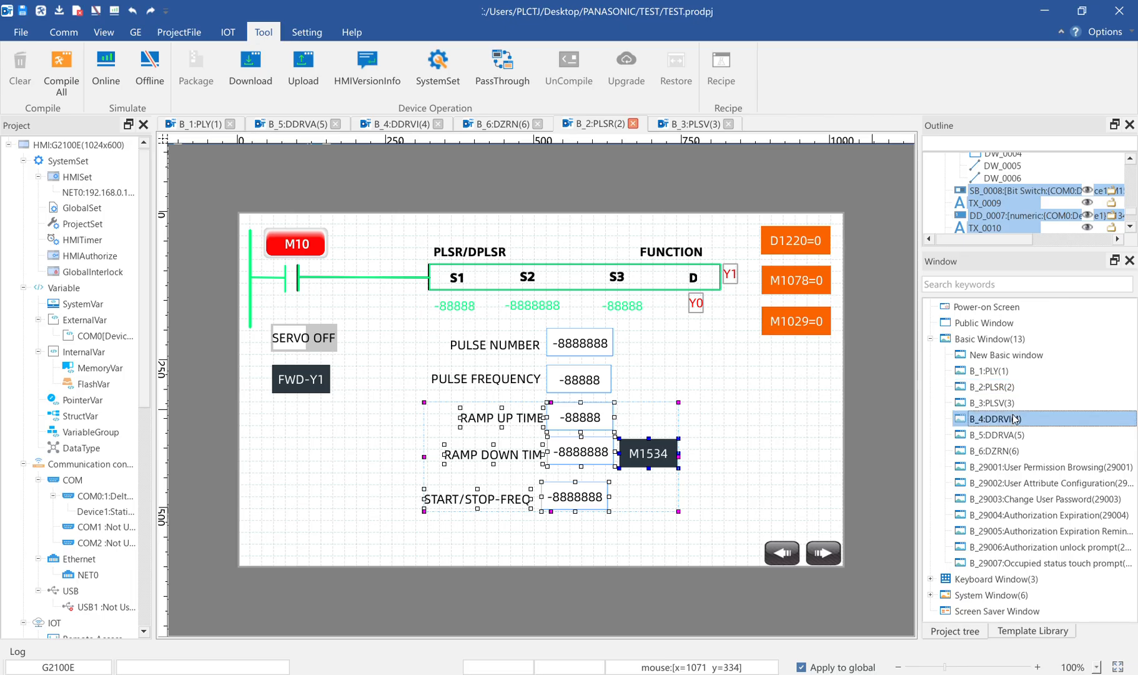
double_click(1015, 418)
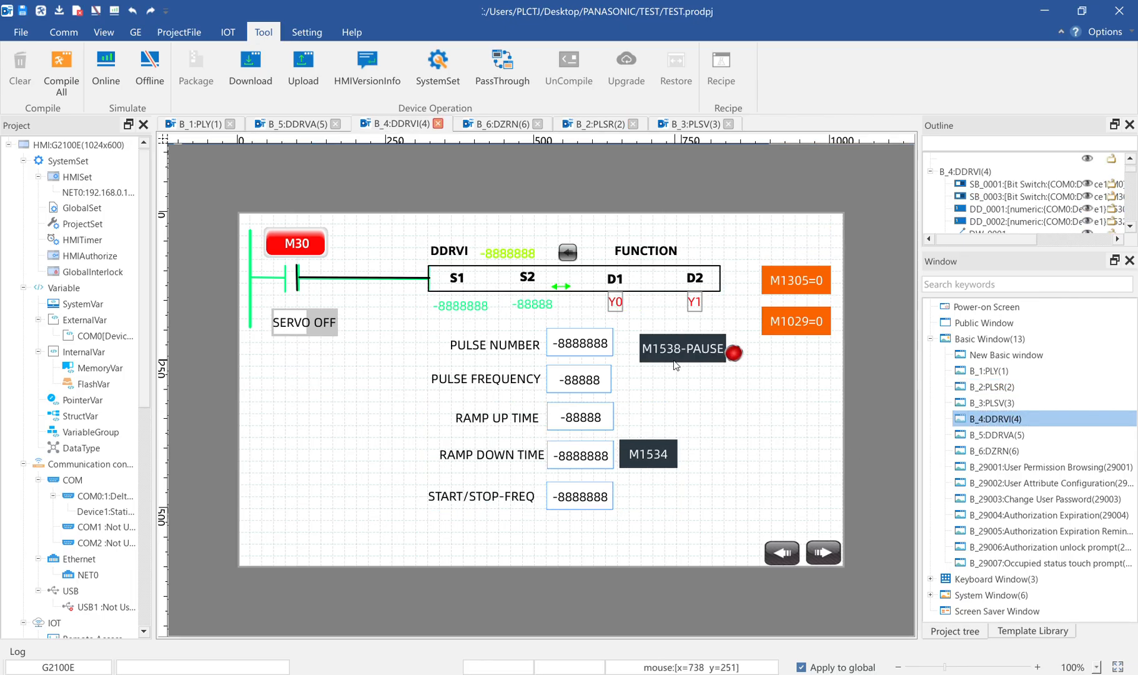
Select the M1538-PAUSE switch together with the red button beside it to examine the pause controls
drag(729, 379, 629, 325)
click(764, 387)
drag(756, 399, 634, 324)
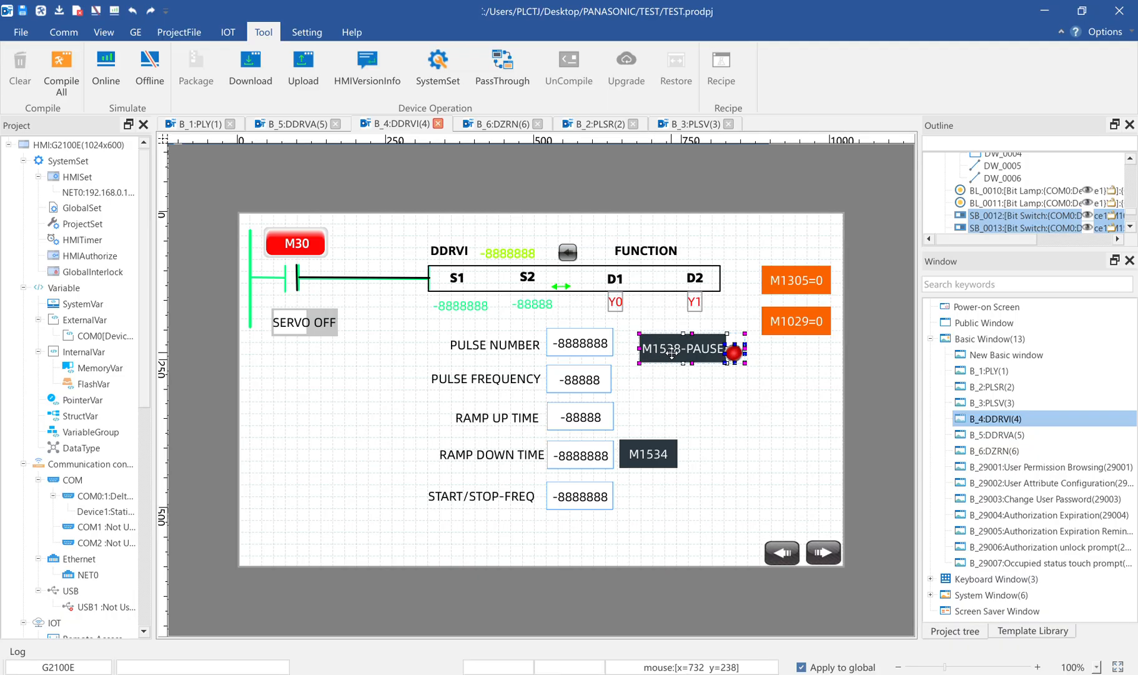
Bring up the iVCam camera window and the running guipro simulation, and place the simulation clear of the camera view
mouse_move(810, 674)
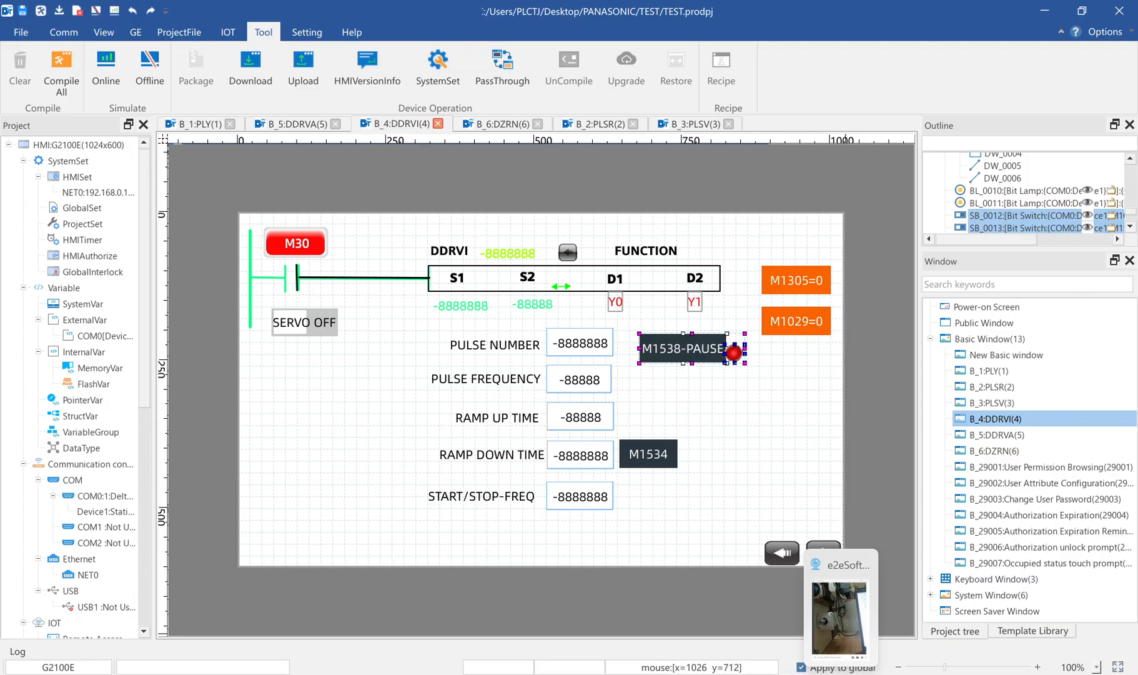
click(841, 674)
click(809, 674)
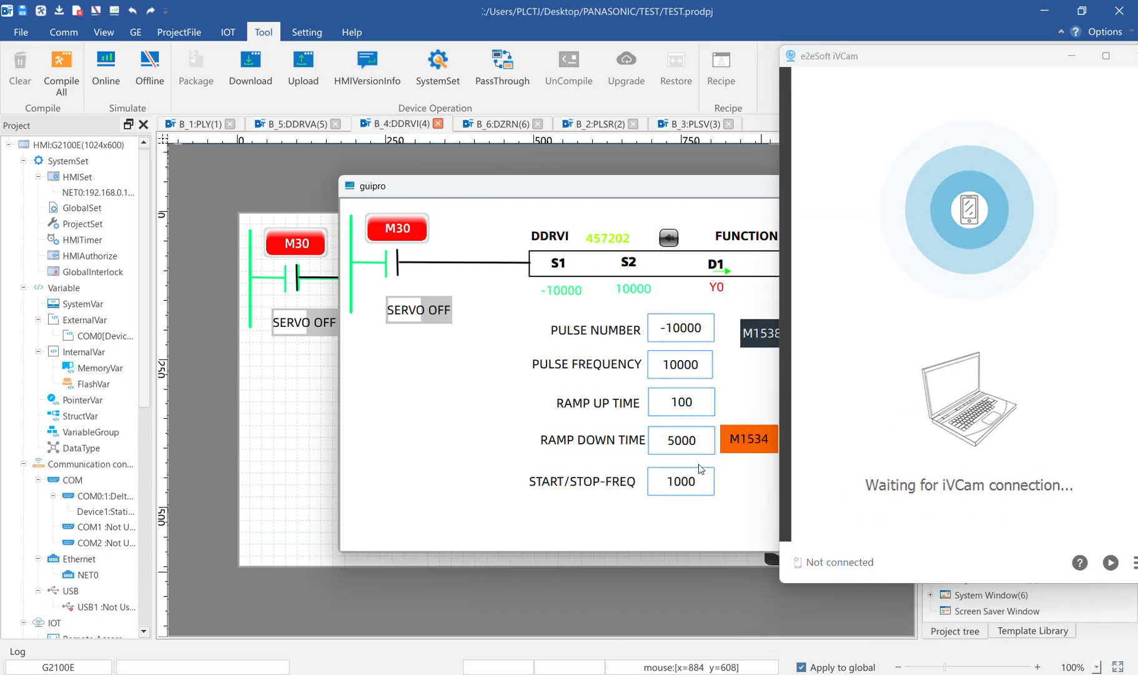
drag(547, 188, 318, 122)
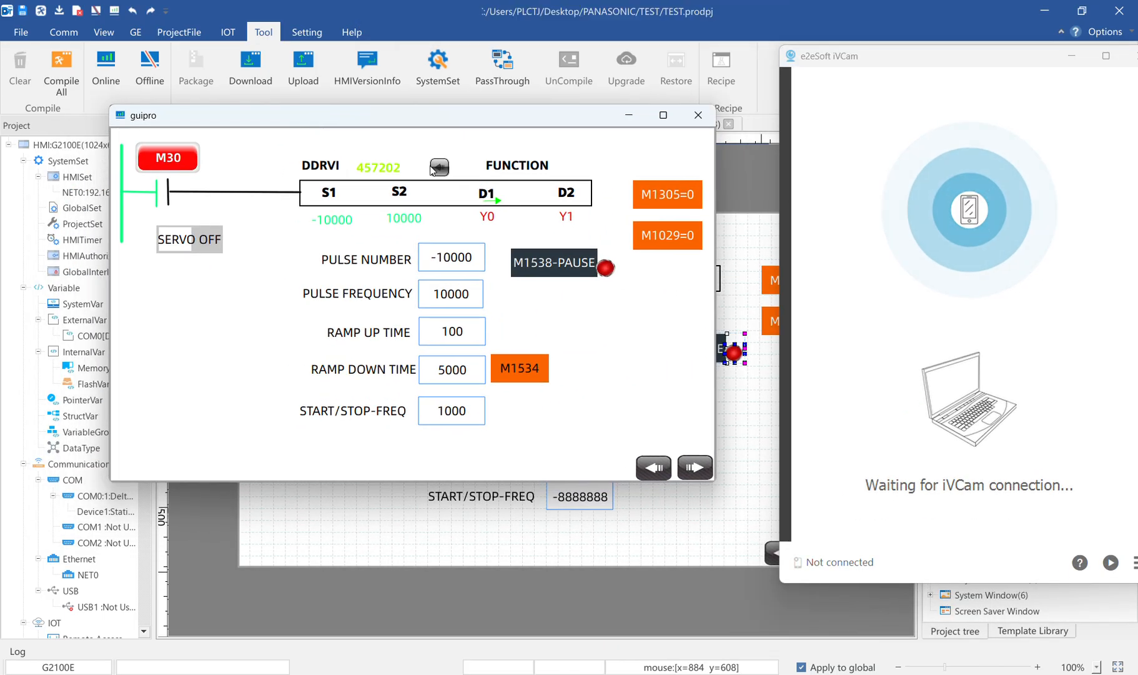
Inspect the read/write address of the numeric input beside the DDRVI label in the HMI editor
click(353, 494)
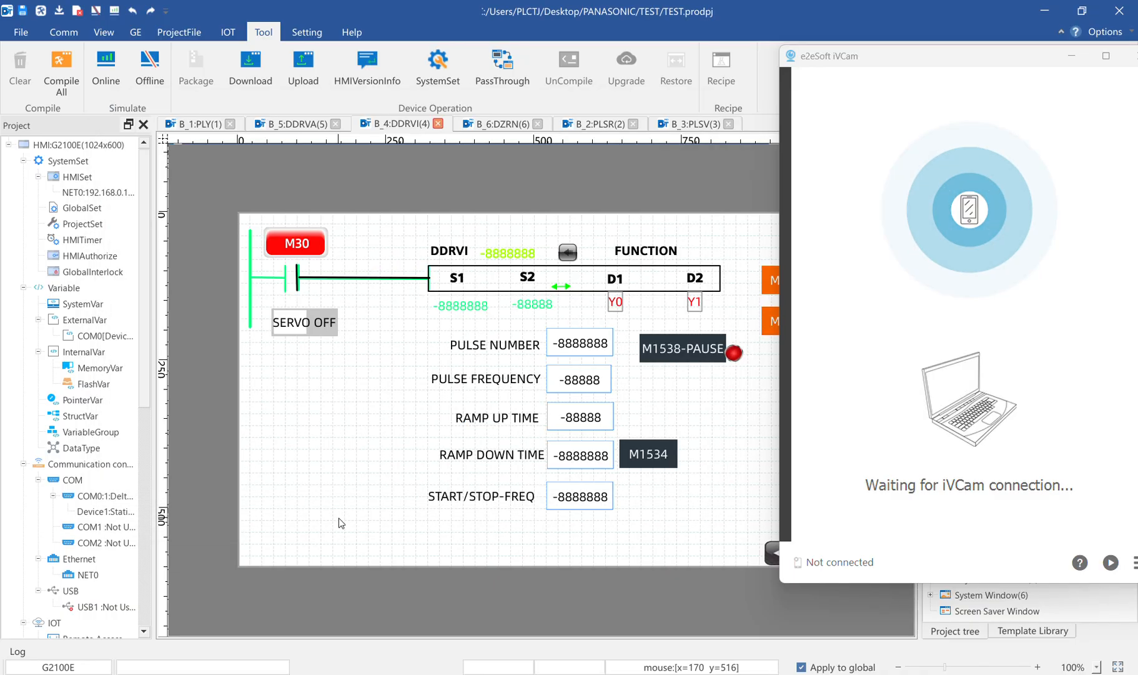
double_click(520, 258)
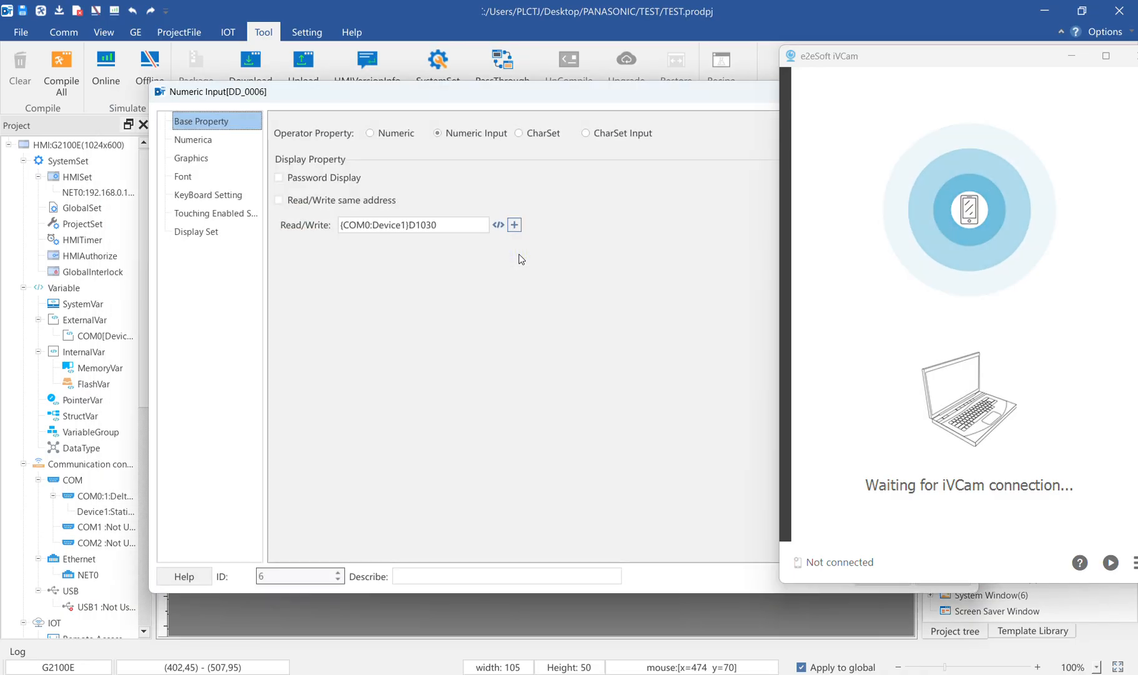
drag(602, 90, 505, 118)
drag(592, 112, 416, 162)
click(691, 167)
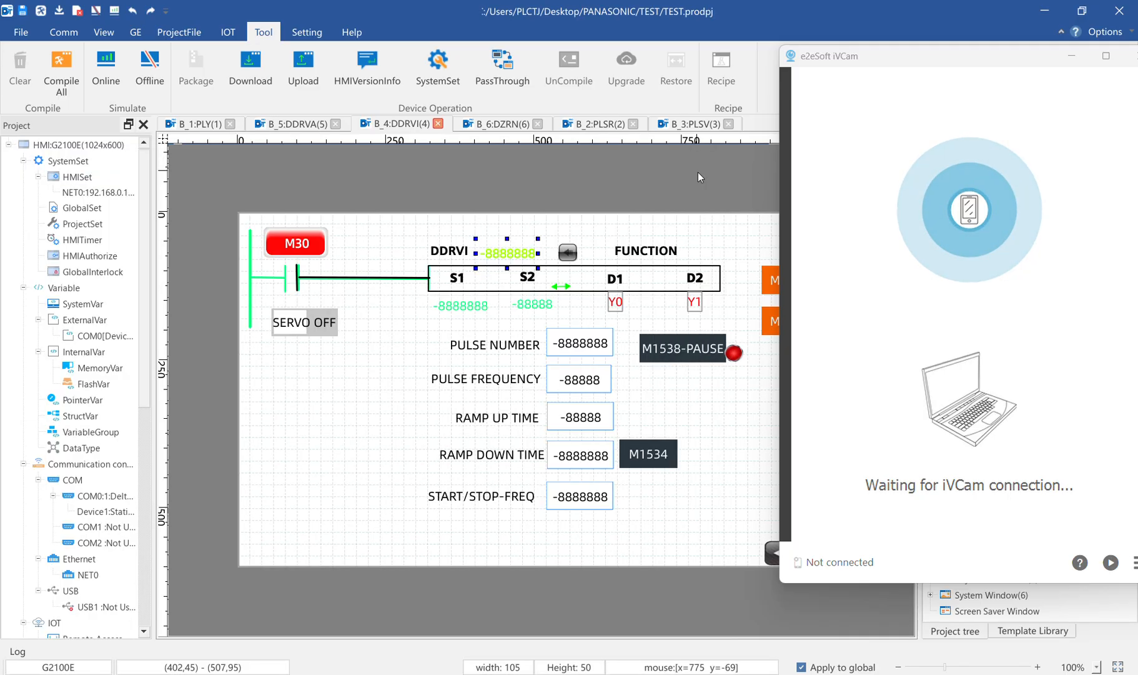
Inspect the switch function assigned to the arrow button beside the DDRVI pulse count
double_click(574, 255)
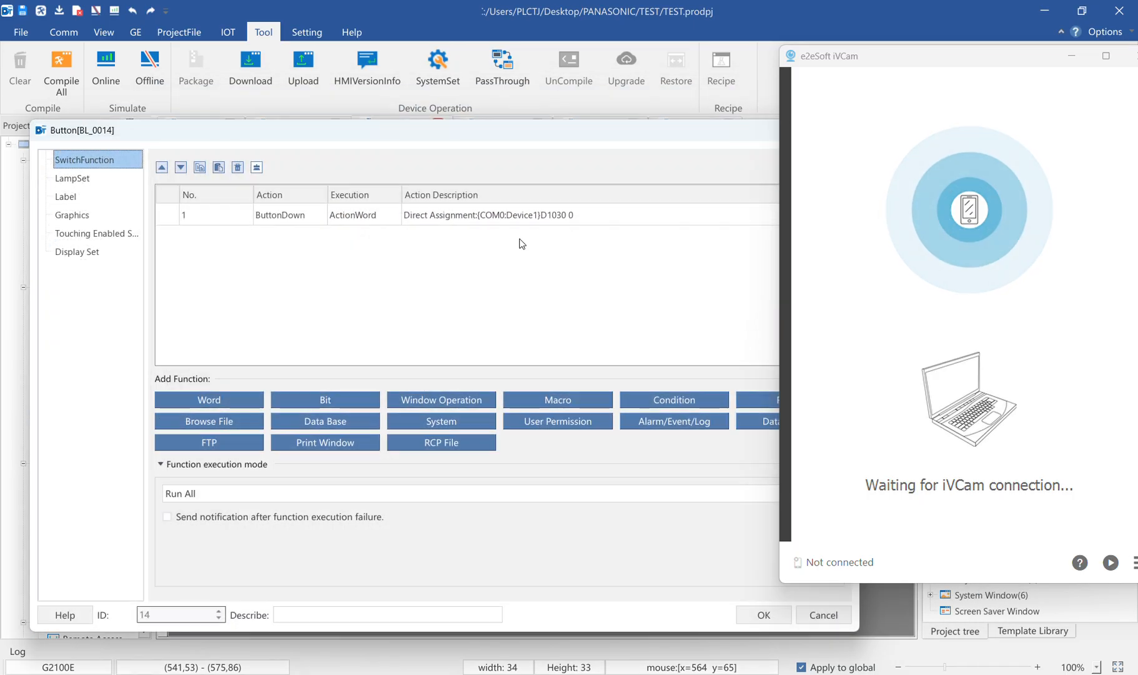
drag(759, 96, 453, 193)
click(669, 190)
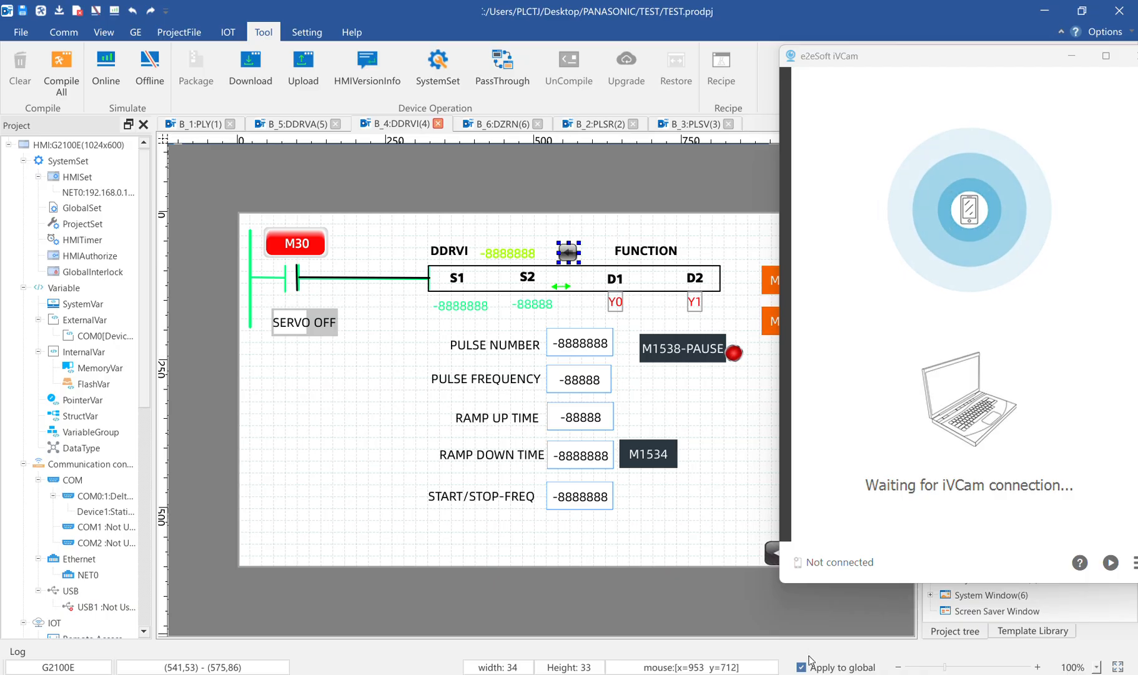
Switch to the guipro simulation and reset the DDRVI pulse count to 0 with its arrow button
click(802, 674)
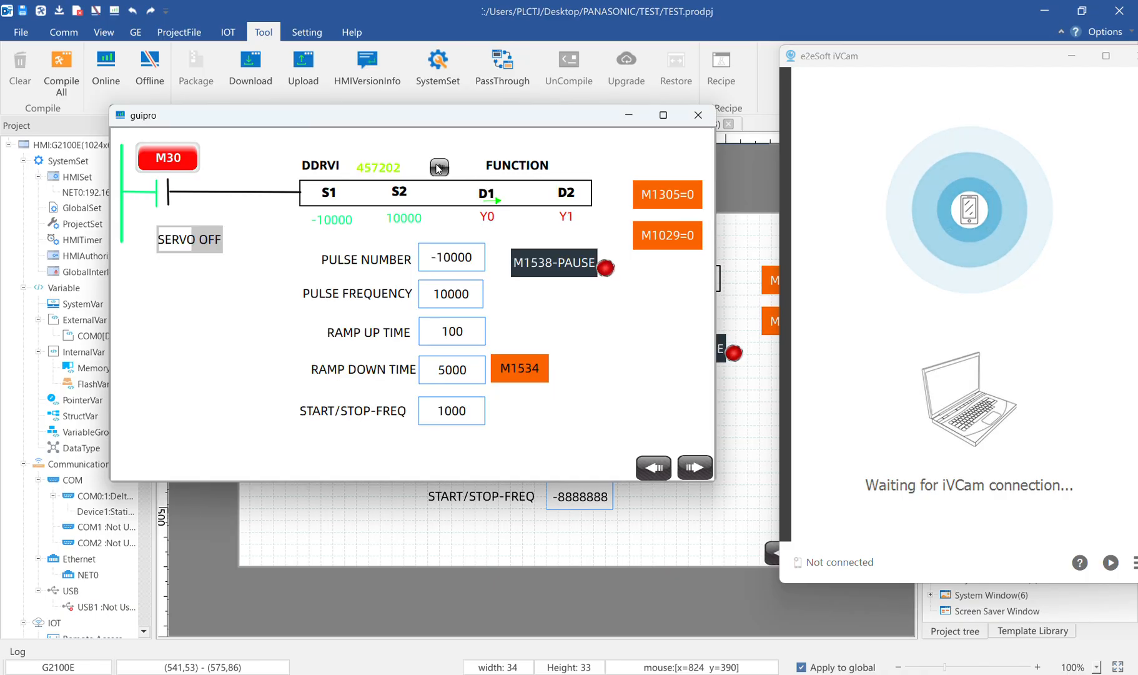
click(439, 168)
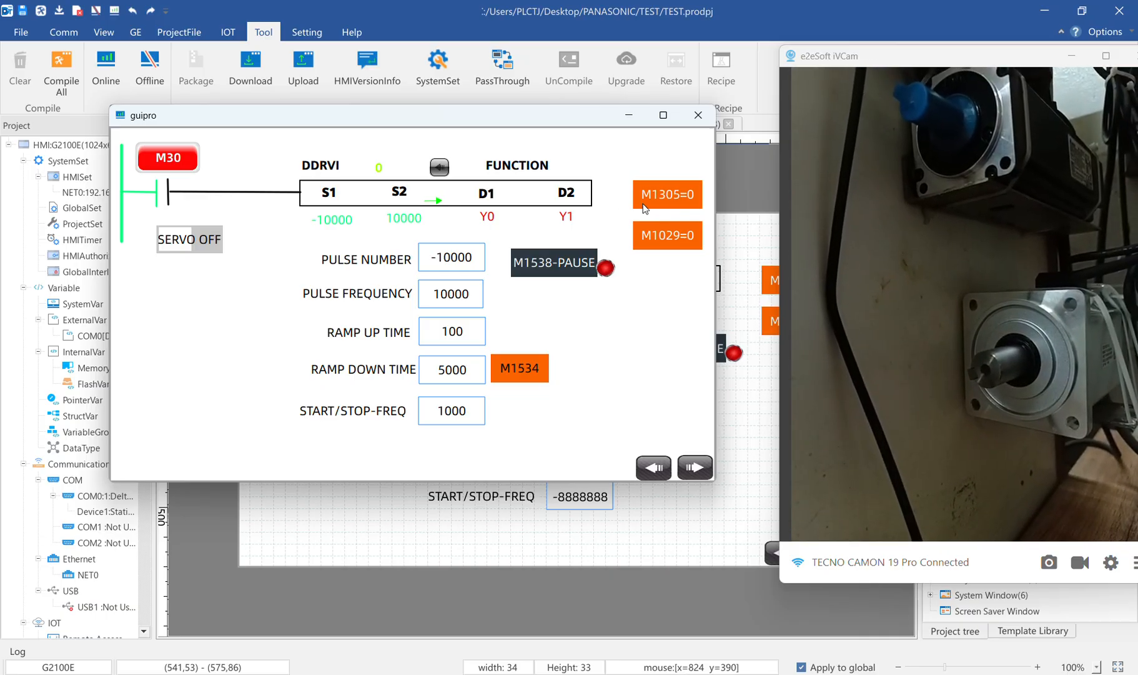
Set the pulse number of the DDRVI instruction to 200 in the simulation
click(454, 263)
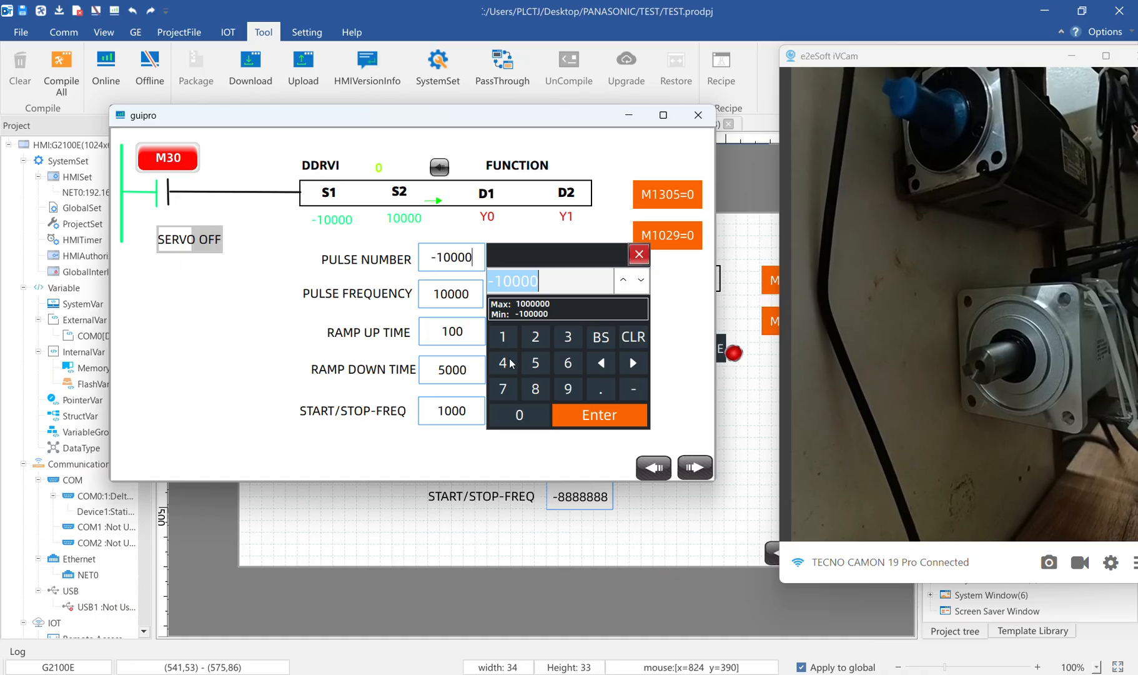
text(1)
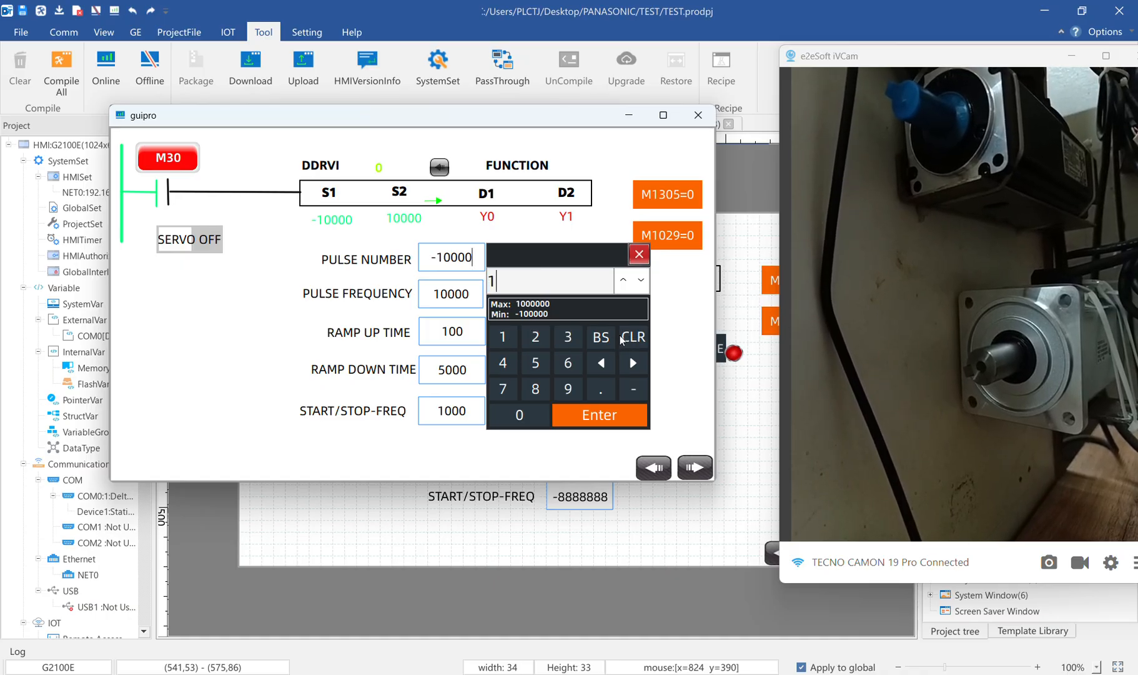
click(600, 345)
click(537, 345)
double_click(521, 422)
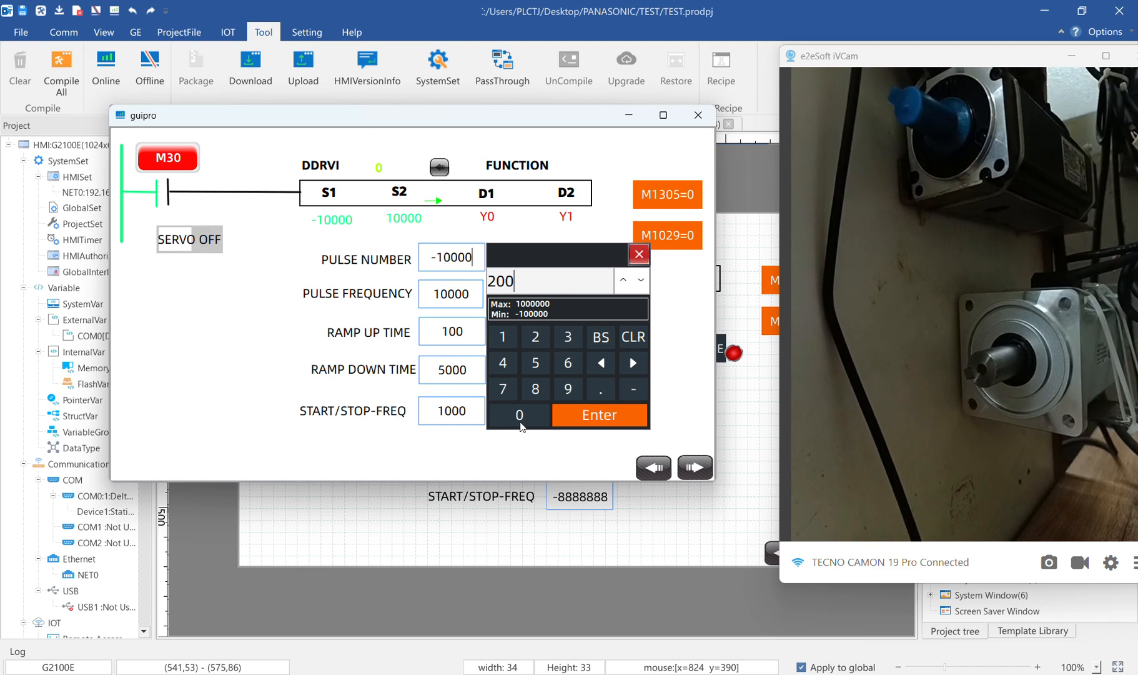
click(556, 414)
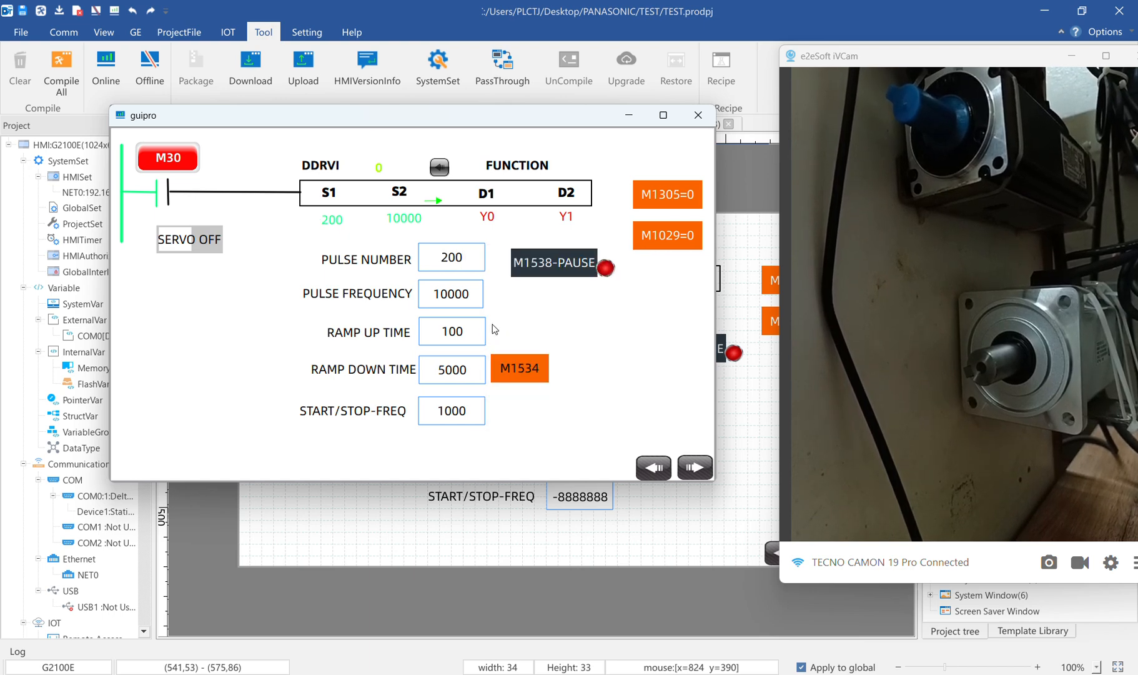
Set the pulse frequency of the DDRVI instruction to 200
click(451, 299)
click(534, 373)
click(517, 451)
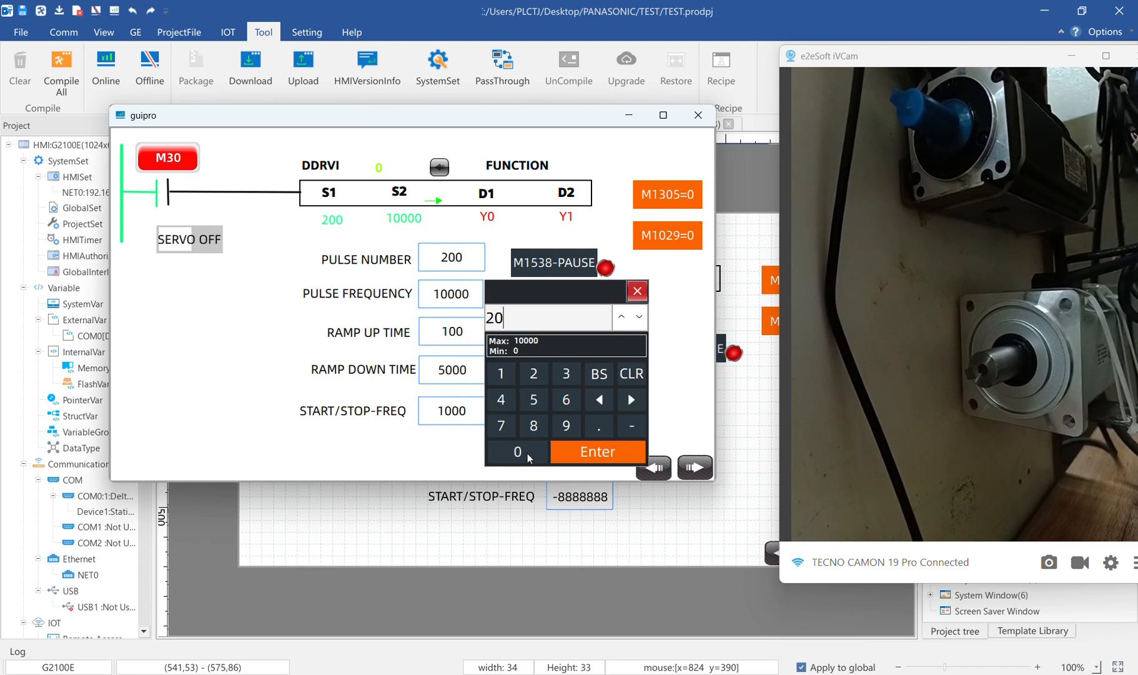
click(517, 451)
click(584, 451)
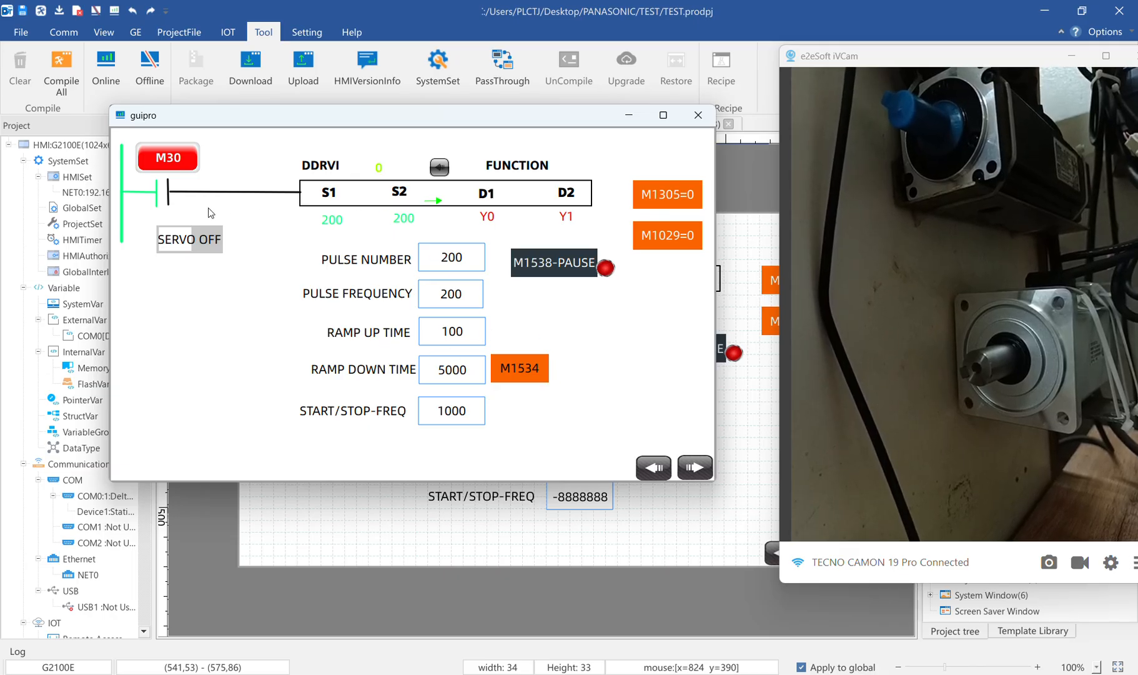
Turn the servo on and trigger M30 twice to run the 200-pulse relative move
click(205, 243)
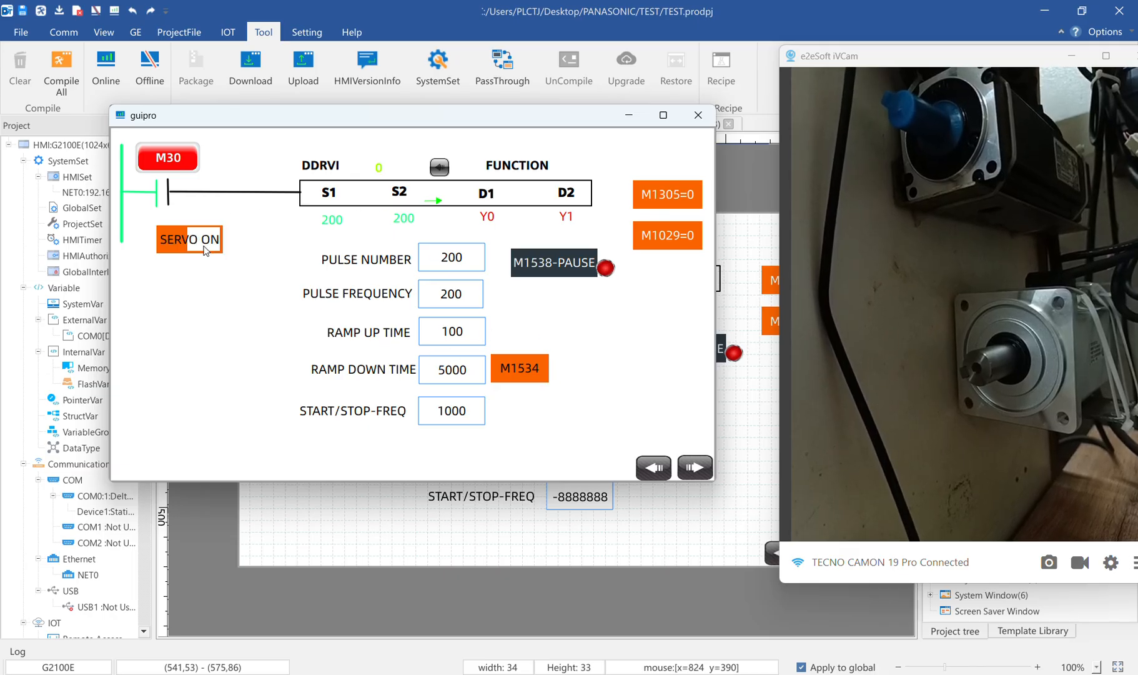
click(185, 160)
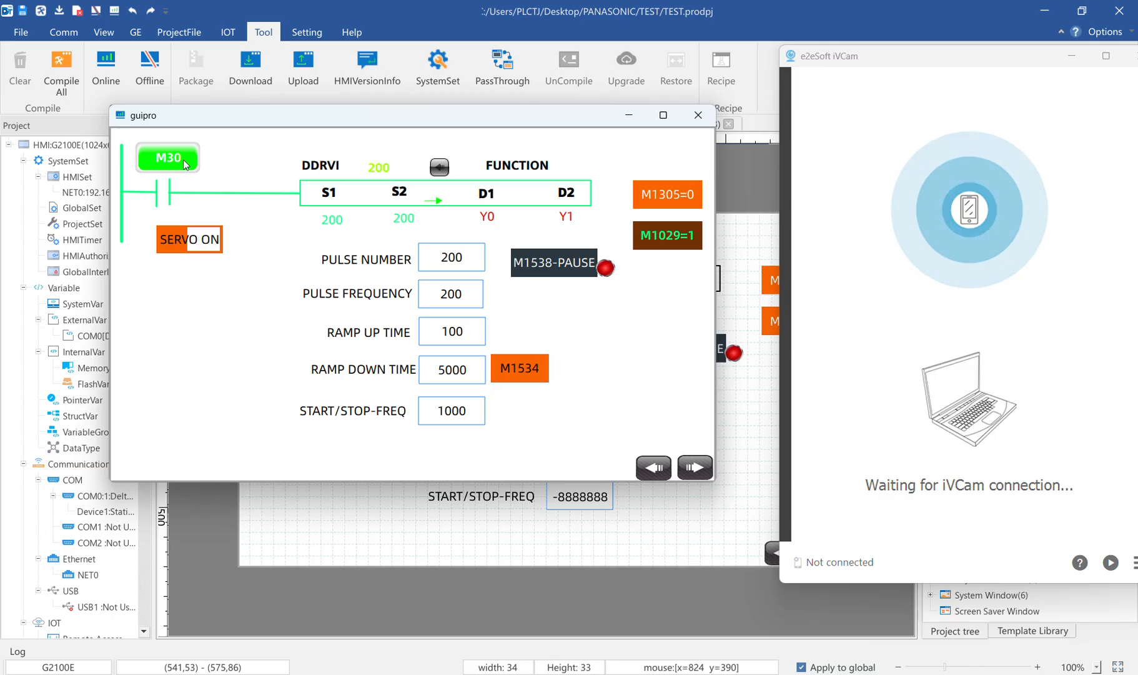
click(899, 336)
click(470, 7)
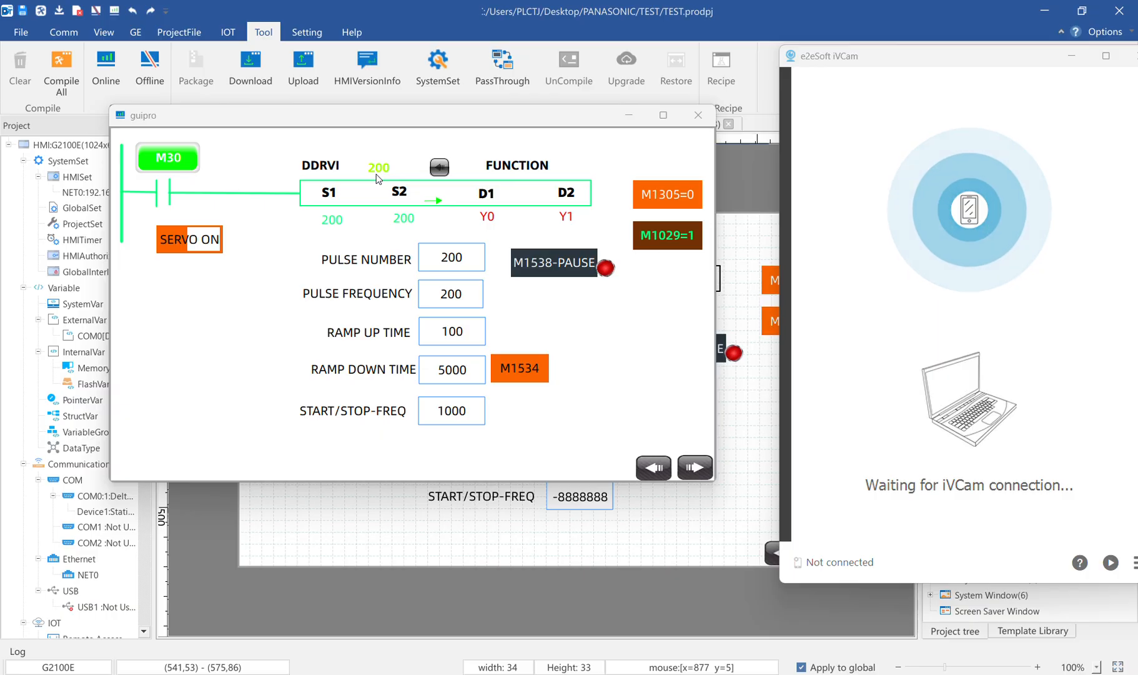
click(152, 159)
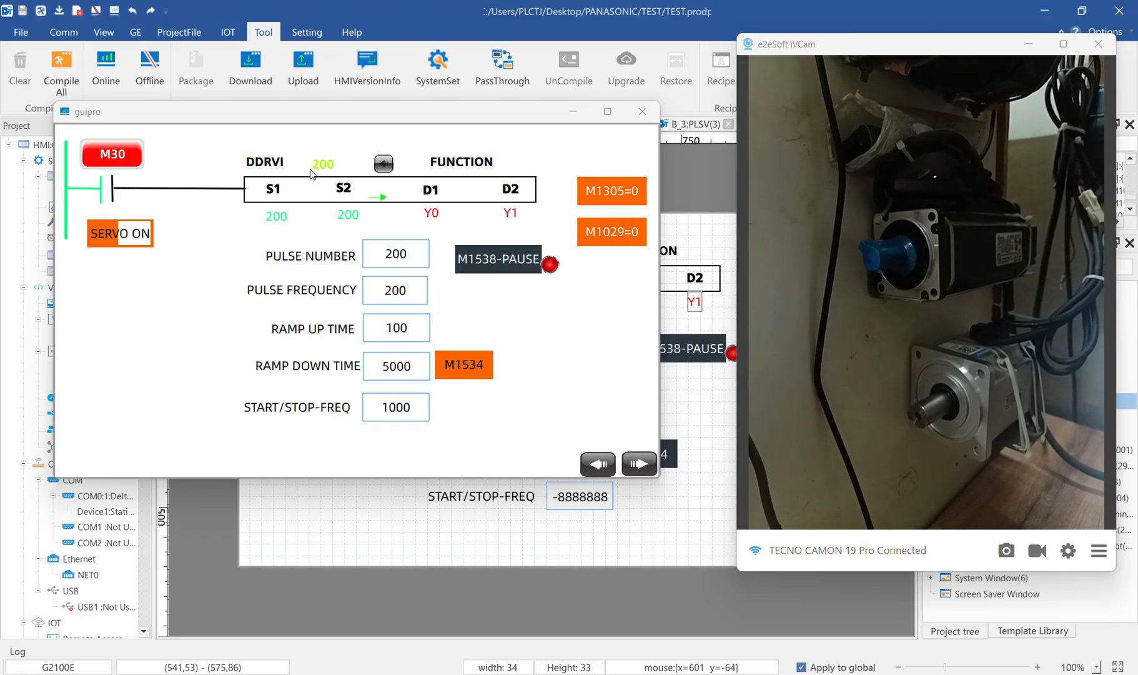
click(126, 165)
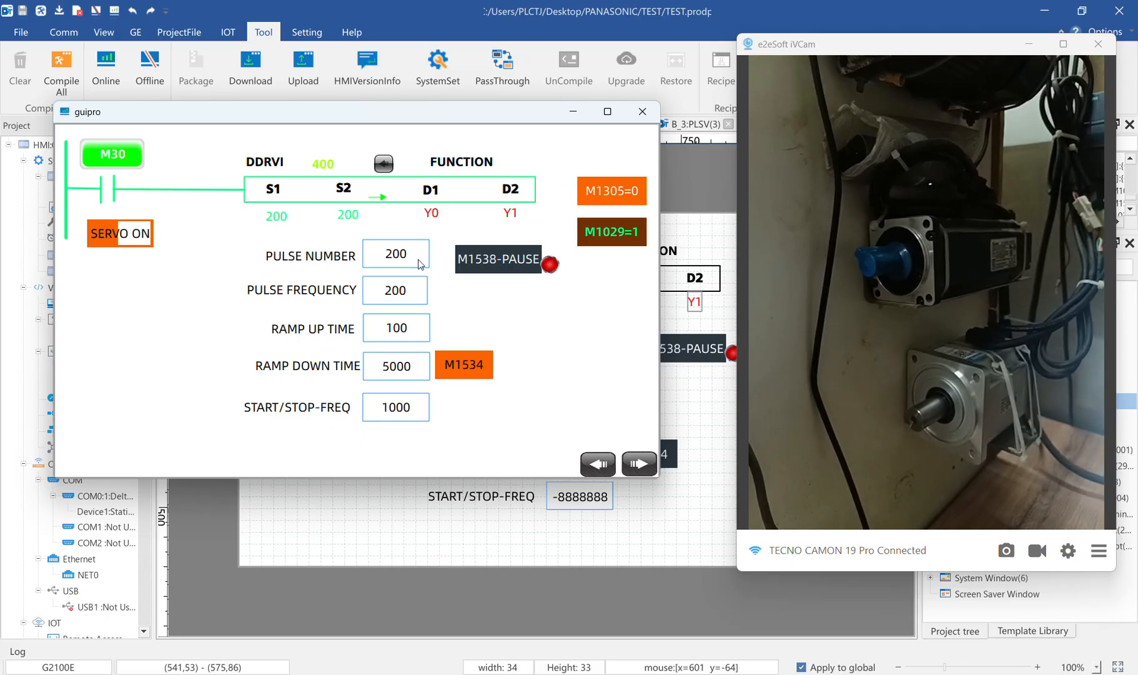
Set the pulse number to -200 to reverse the relative move
click(400, 259)
click(581, 383)
click(479, 332)
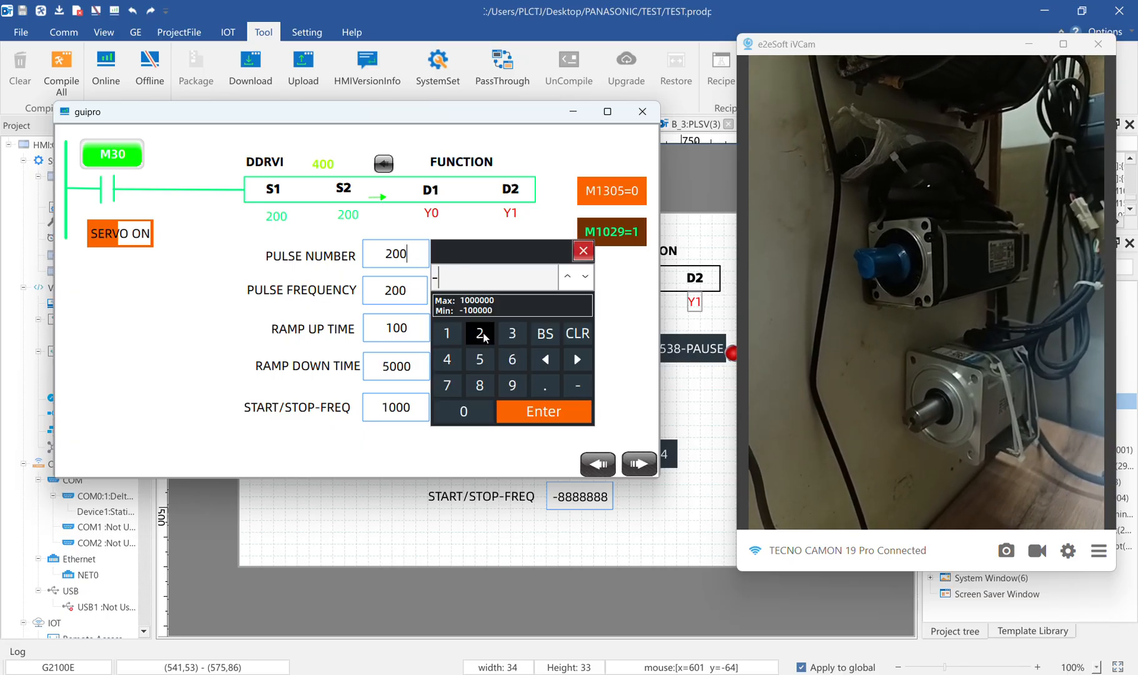
click(459, 413)
click(459, 412)
click(501, 420)
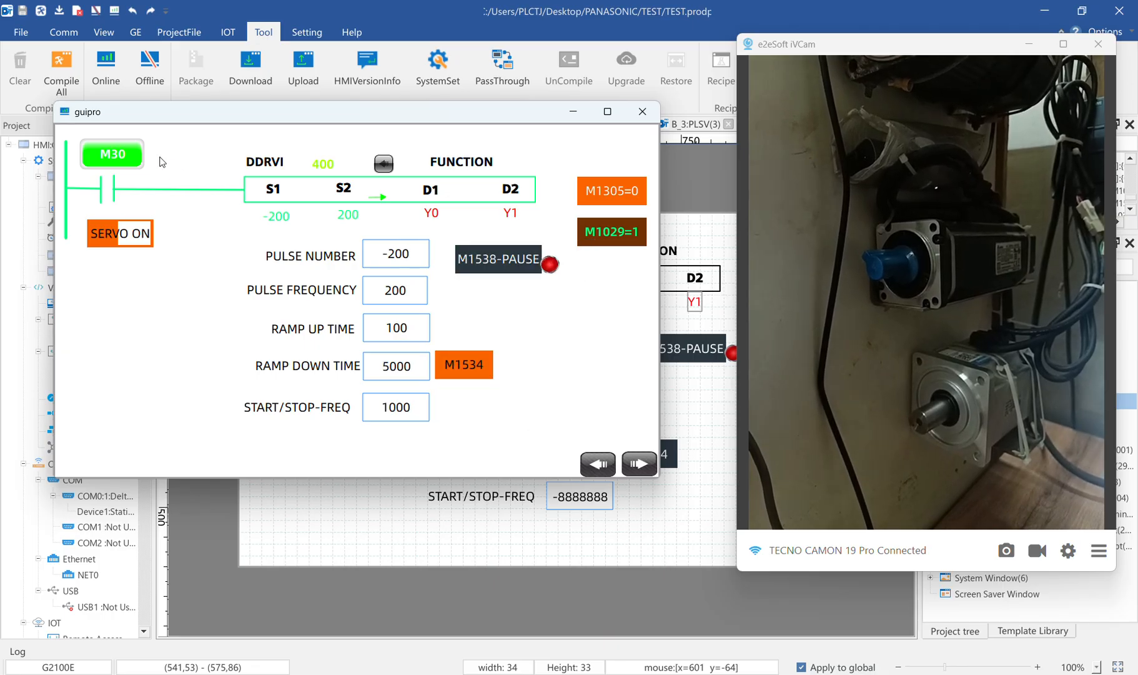
Retrigger M30 three times to run the -200-pulse reverse move repeatedly
click(122, 157)
click(122, 157)
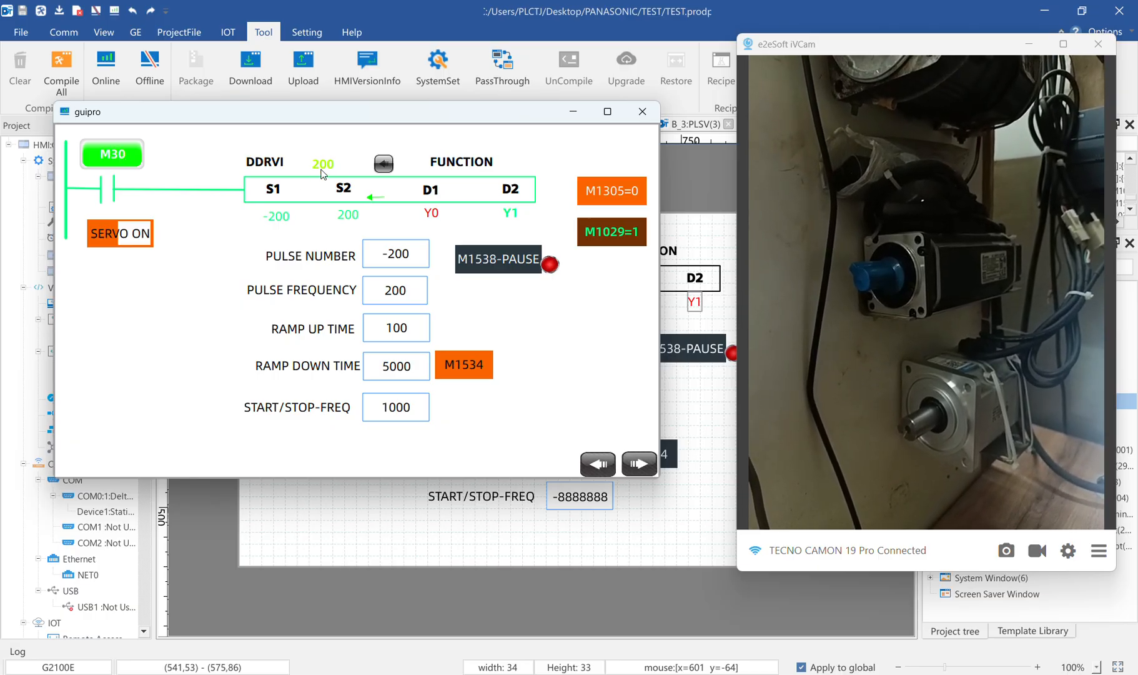
click(398, 262)
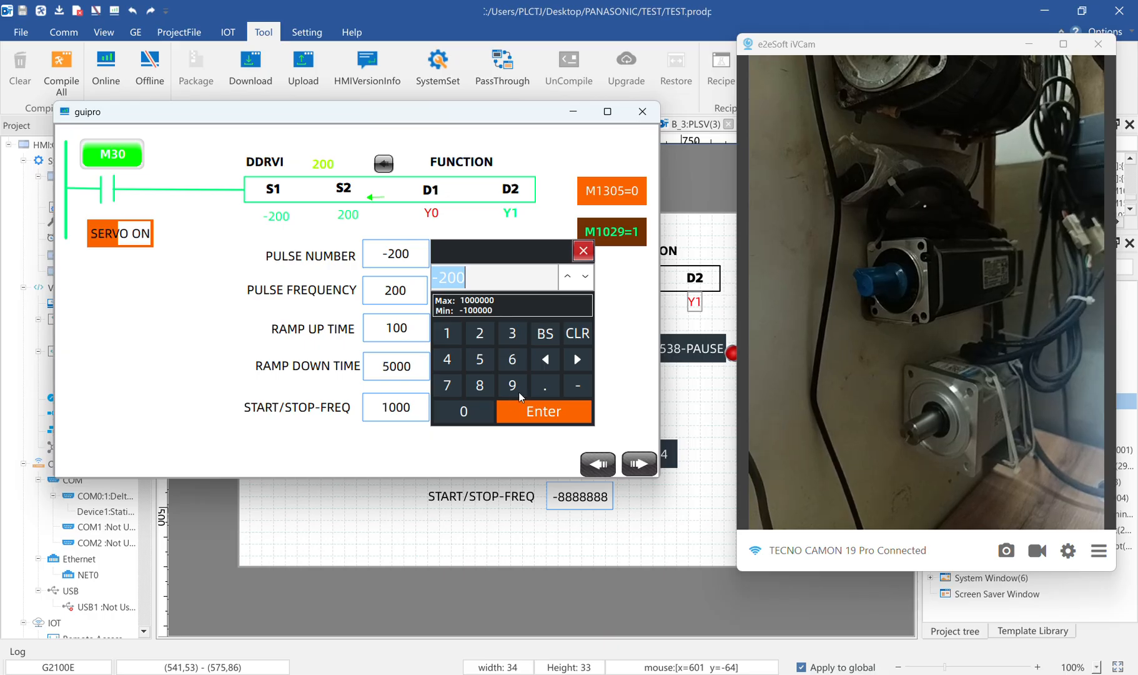
click(587, 251)
click(124, 161)
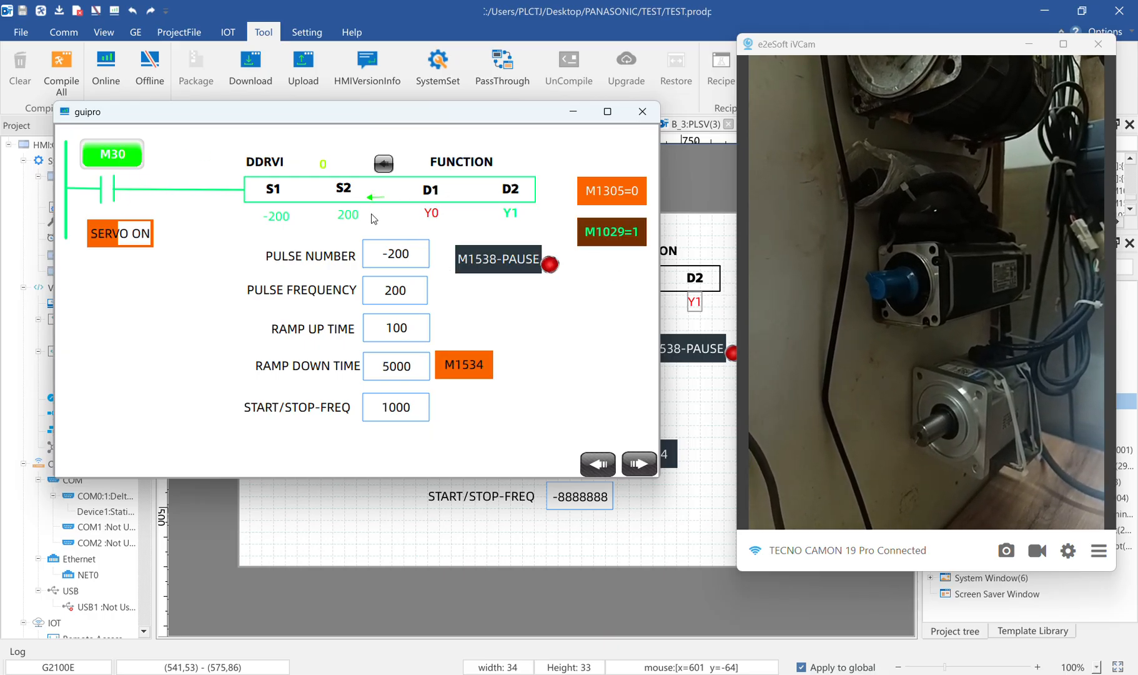
click(116, 161)
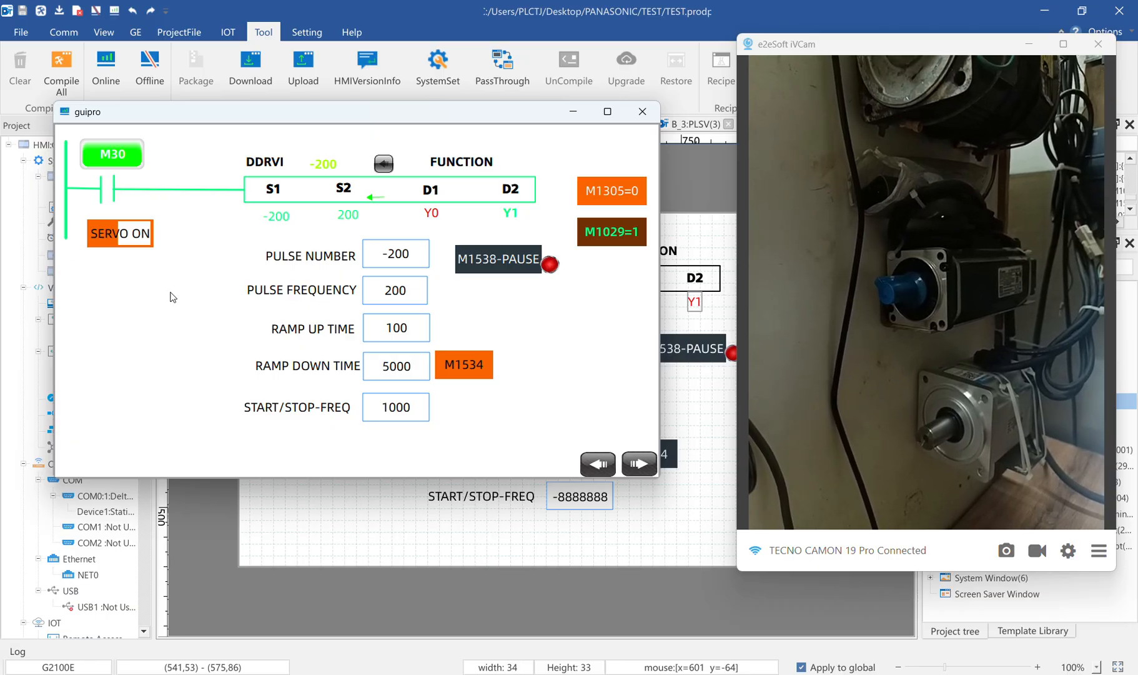
Set the pulse number to 1000 and retrigger M30 twice to run the forward move
click(400, 260)
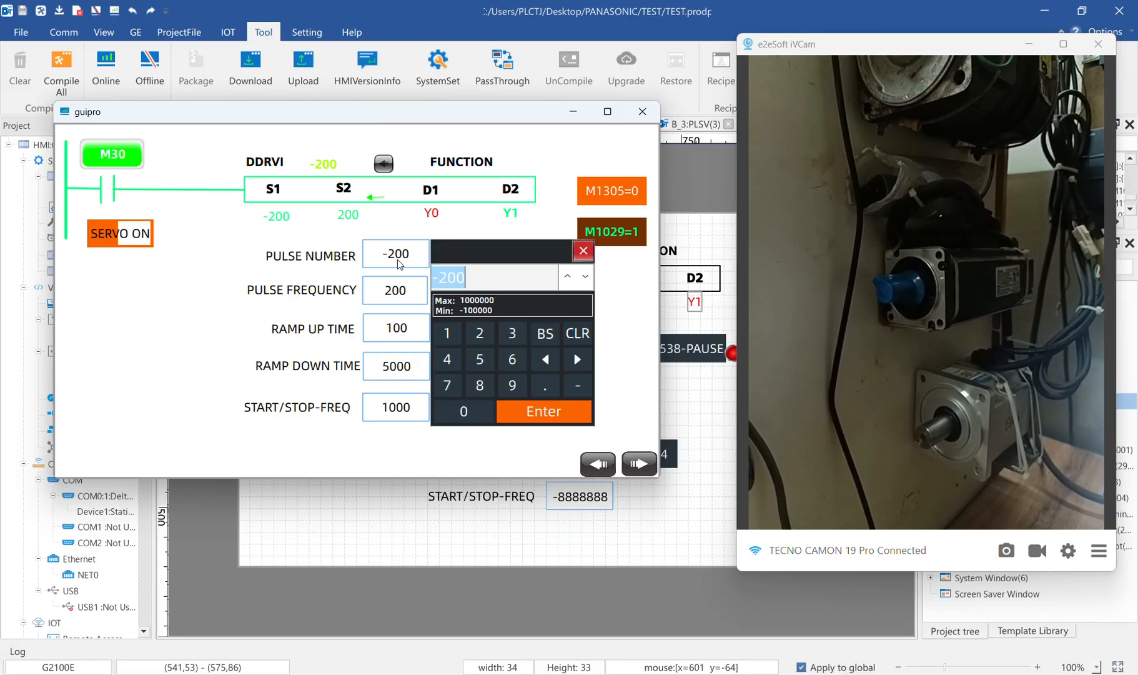
click(455, 341)
click(487, 421)
click(487, 420)
click(487, 421)
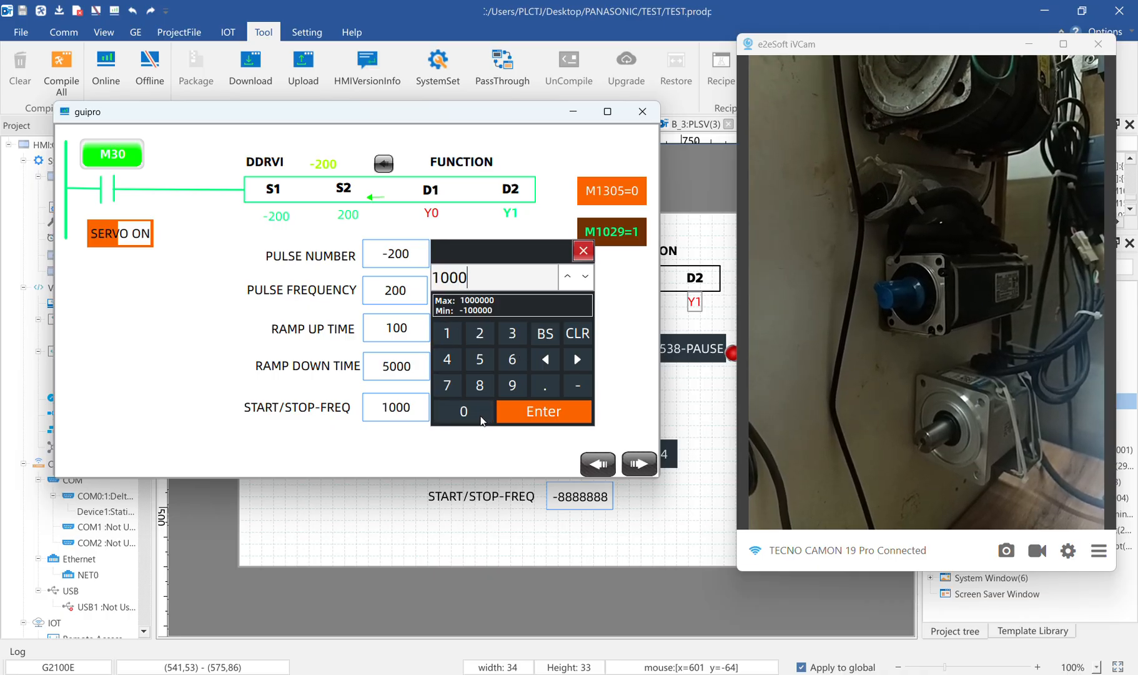
click(550, 403)
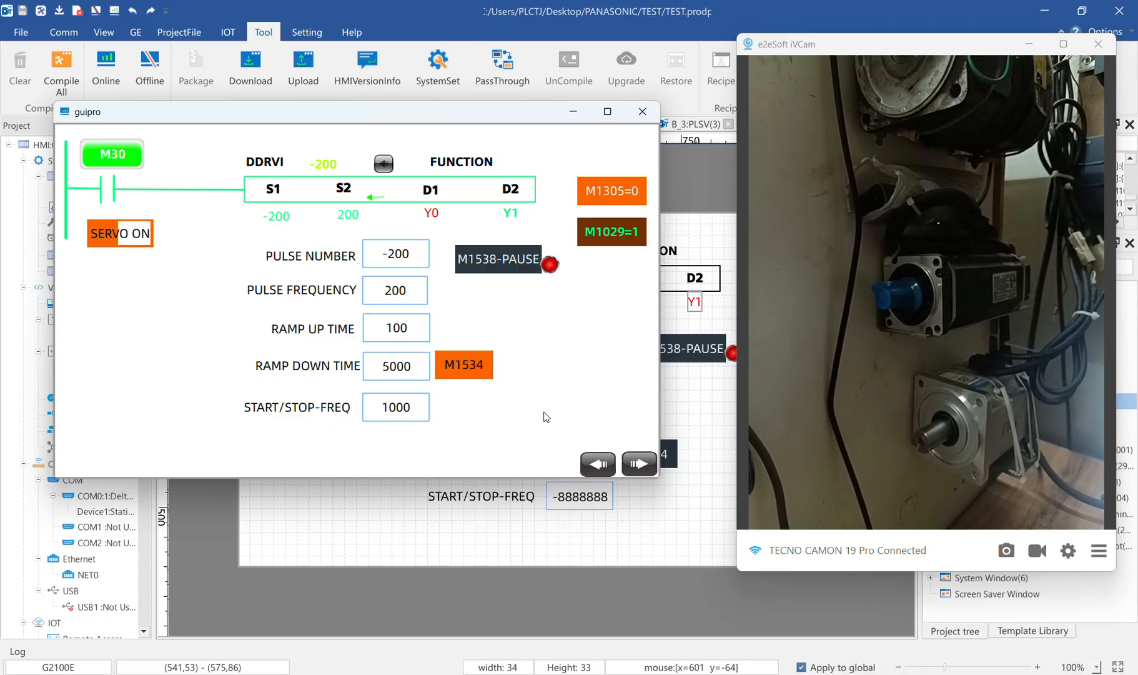
click(131, 161)
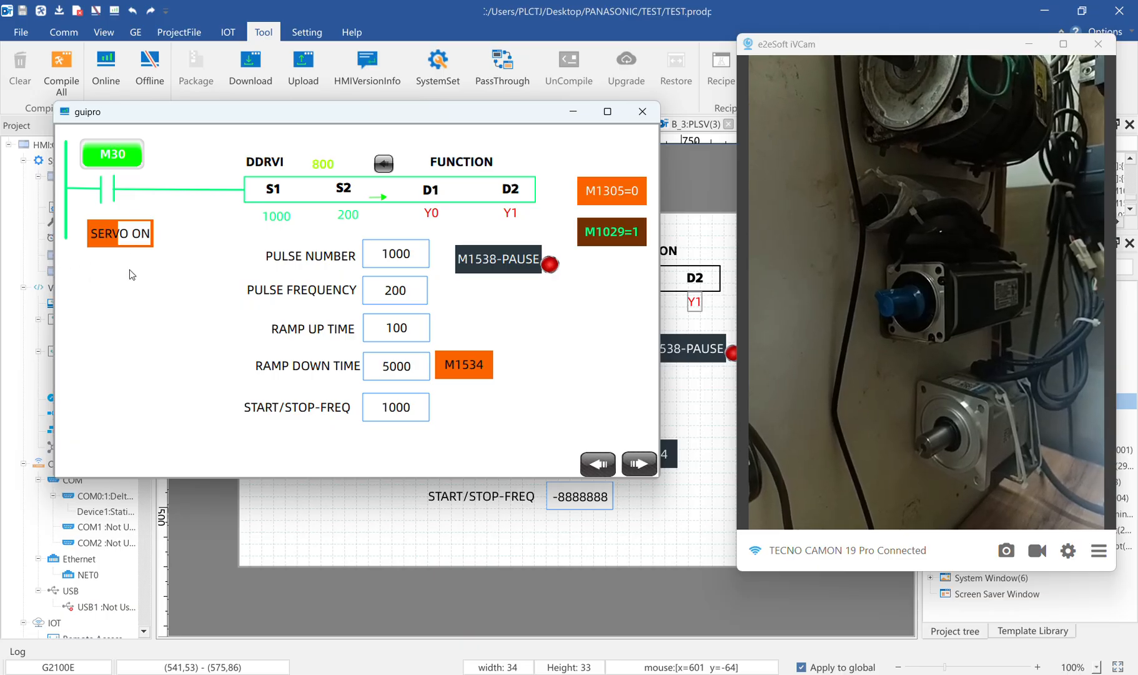
click(131, 164)
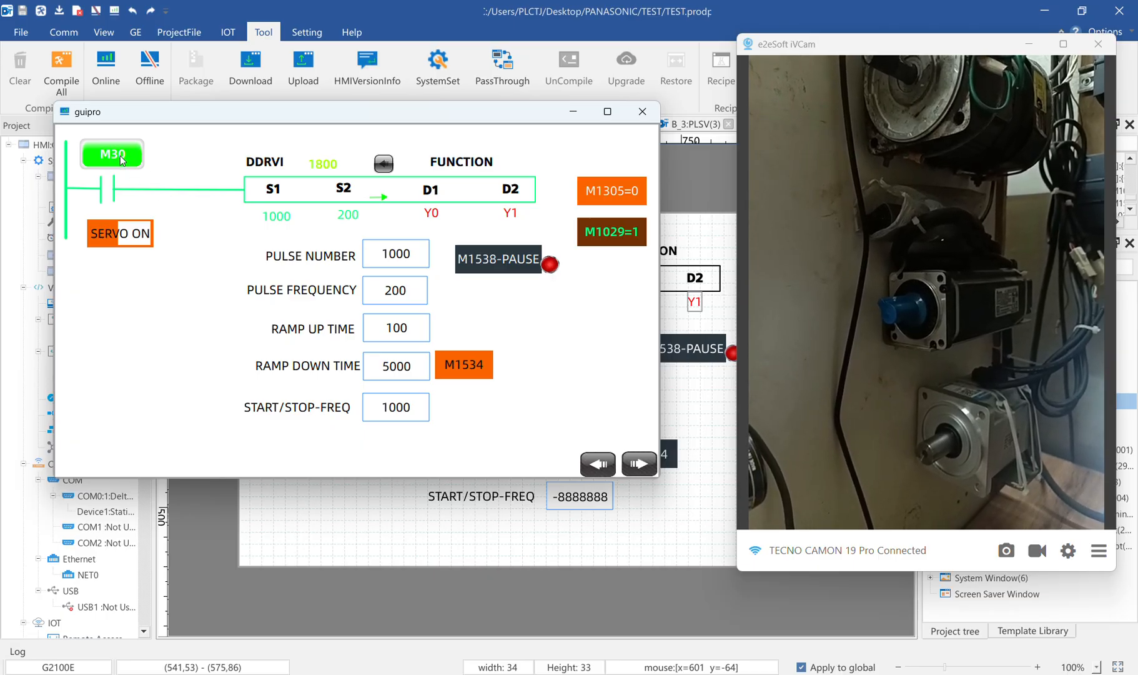
Start another 1000-pulse move with M30, and pause and resume it repeatedly with M1538 until it completes
click(118, 162)
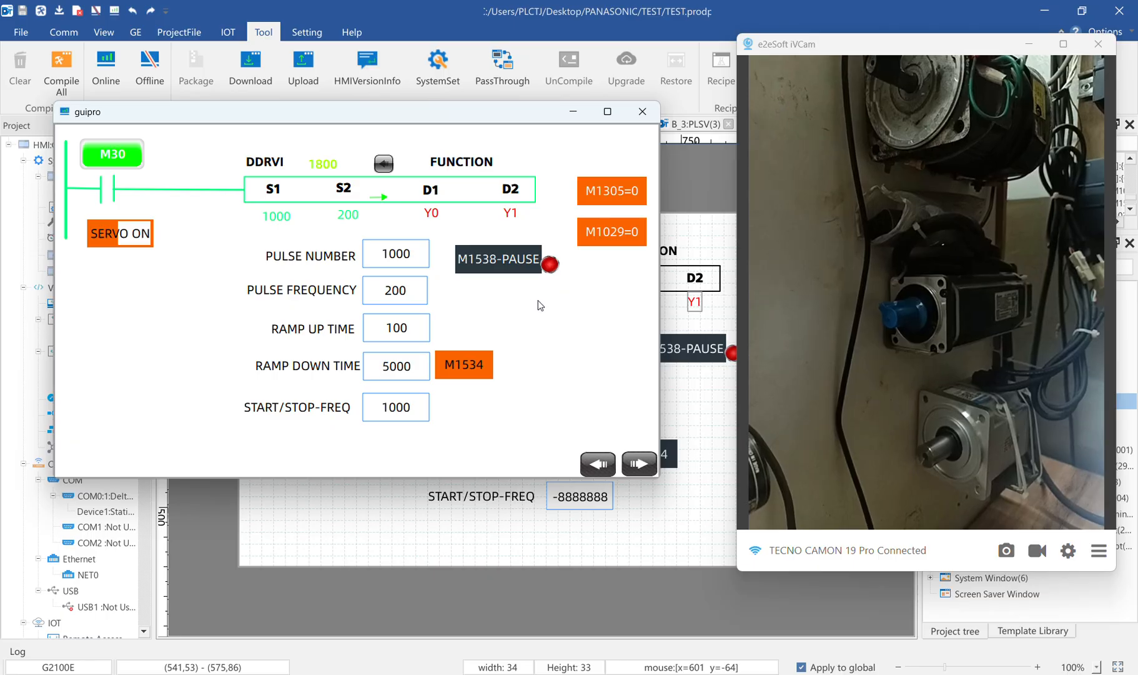
click(487, 261)
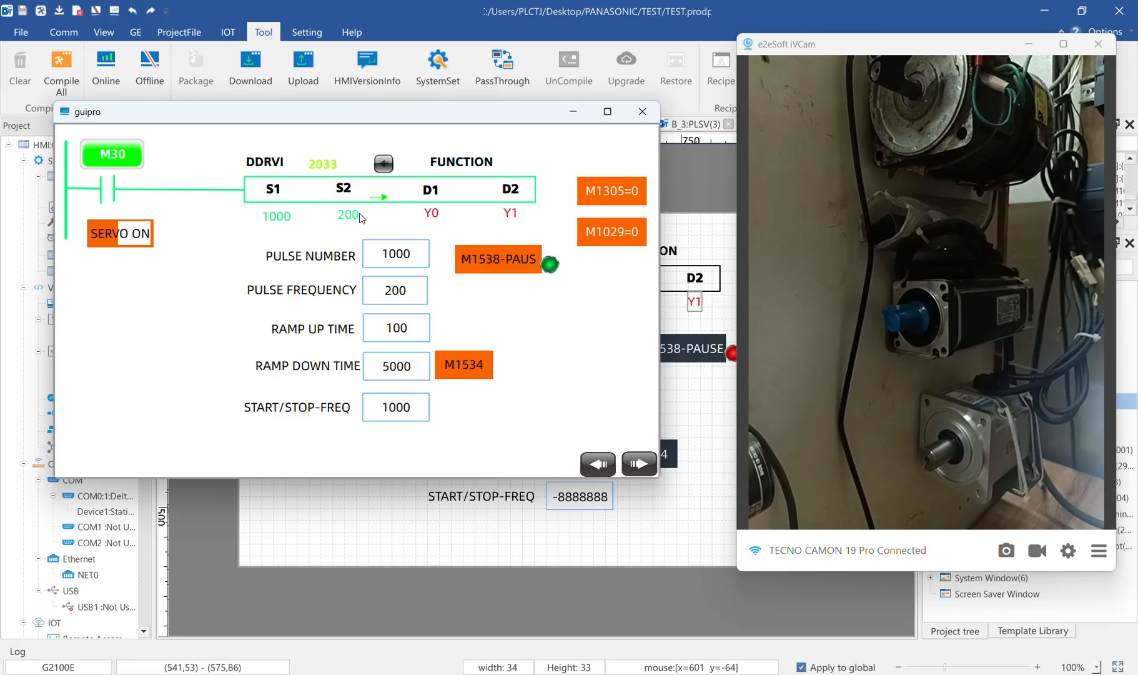
click(490, 262)
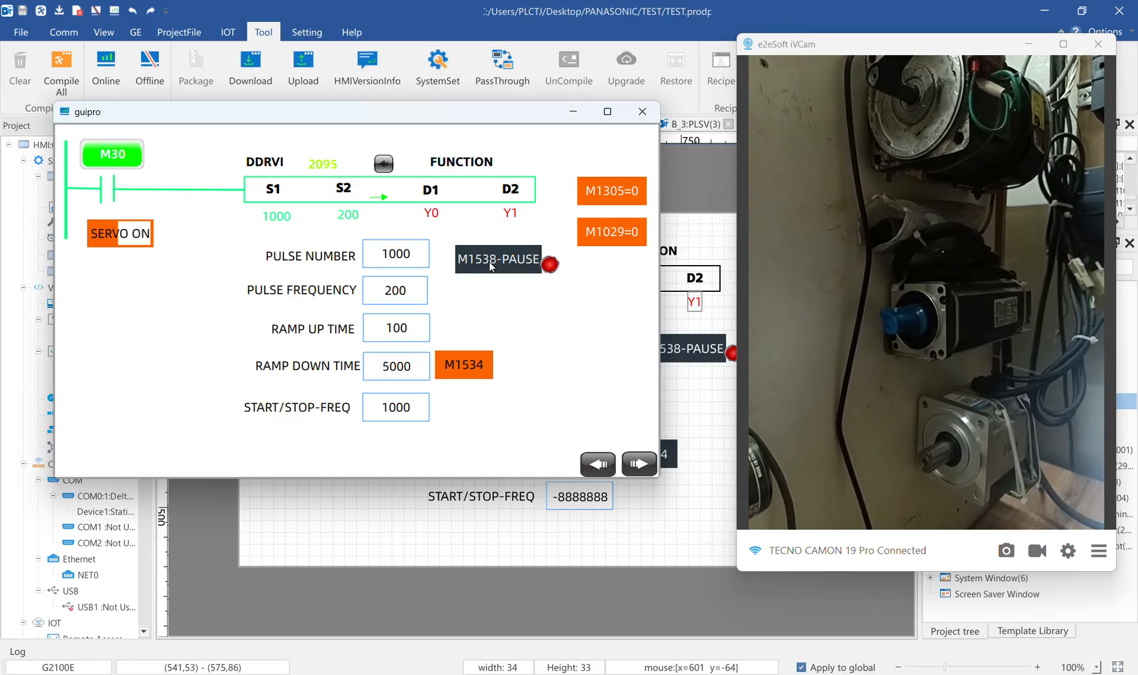
click(490, 261)
click(490, 261)
click(488, 263)
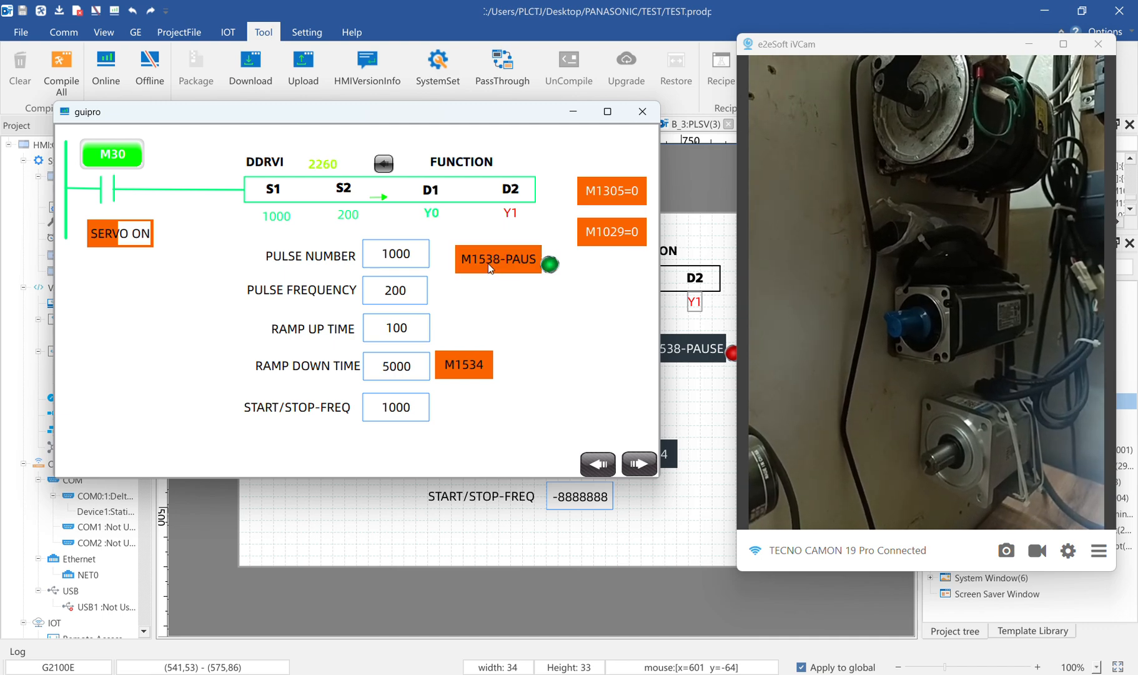
click(489, 263)
click(488, 263)
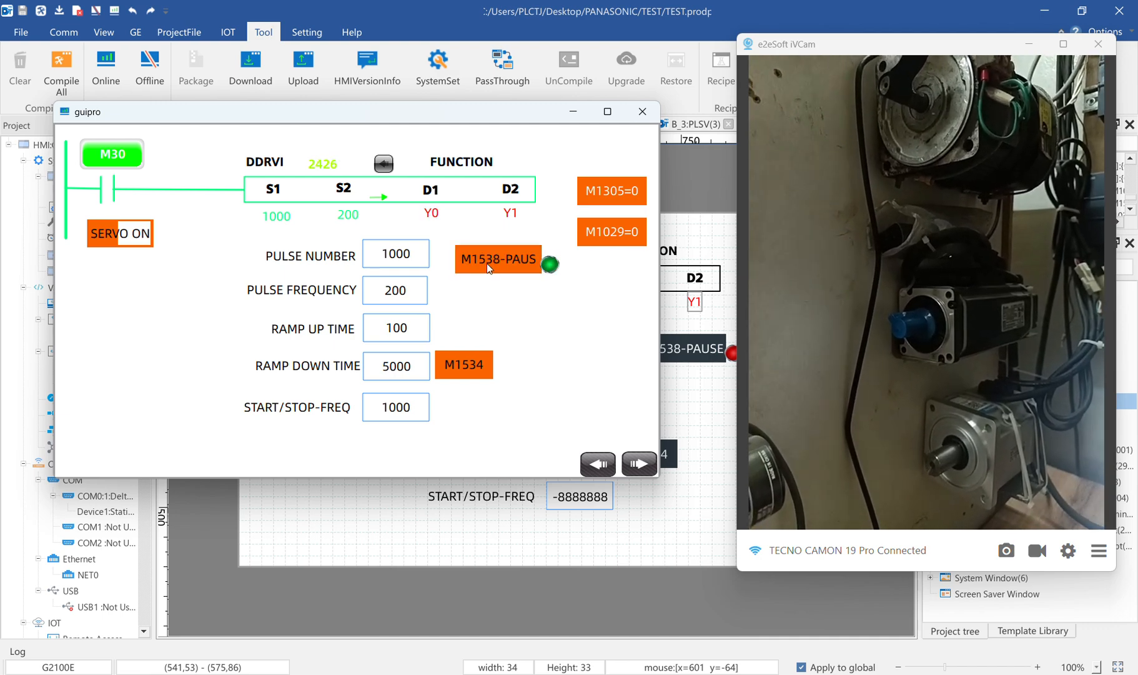
click(488, 265)
click(488, 265)
click(488, 265)
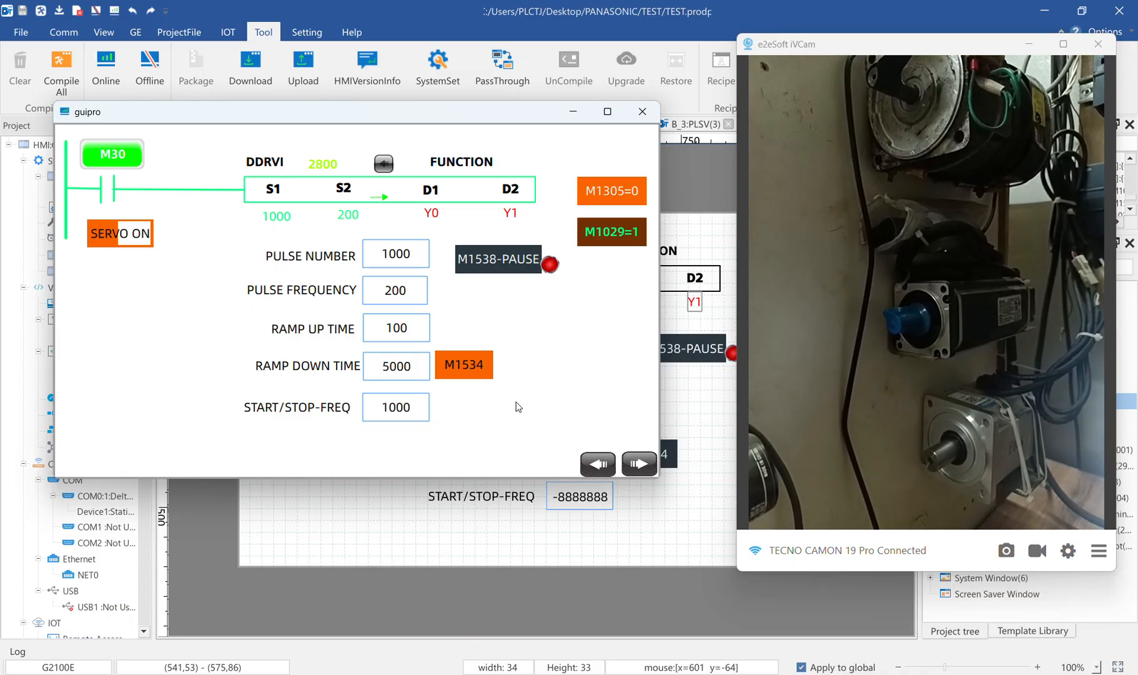
Set the pulse number of the DDRVI instruction to 5000
click(405, 263)
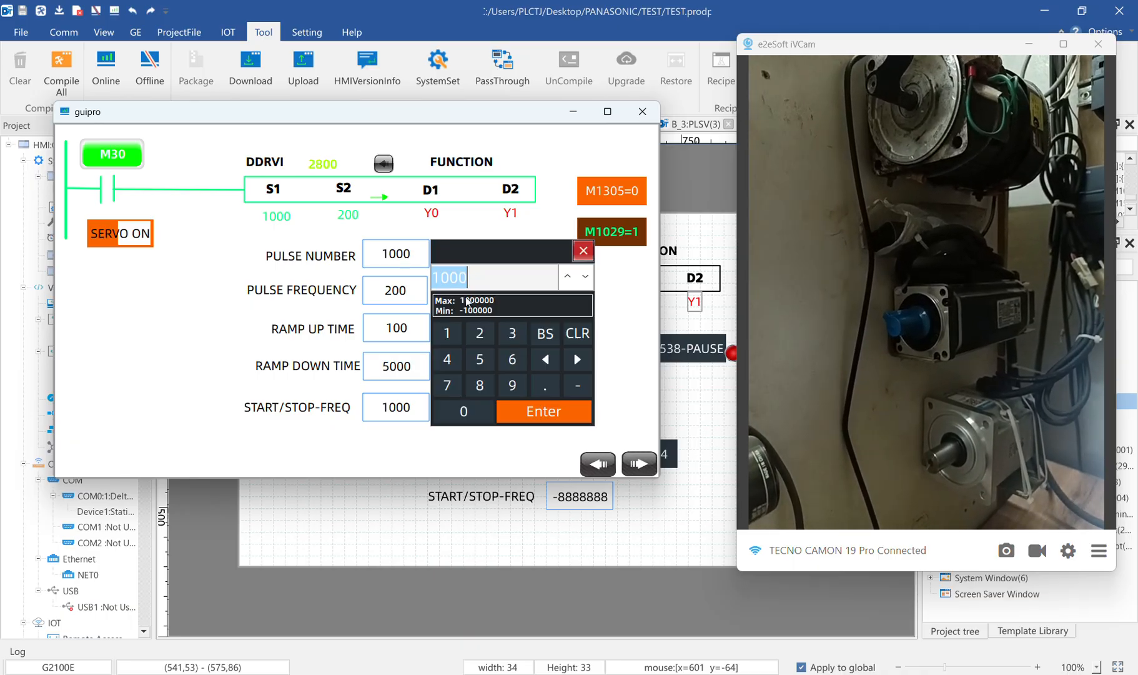
click(480, 359)
triple_click(463, 411)
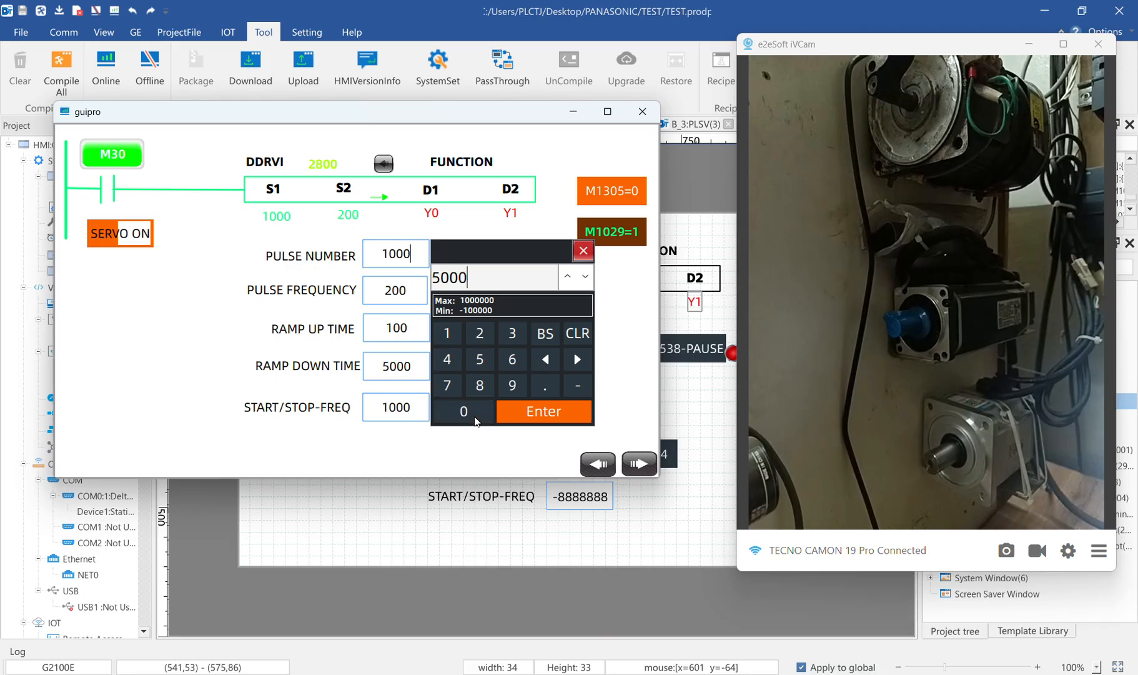
click(539, 414)
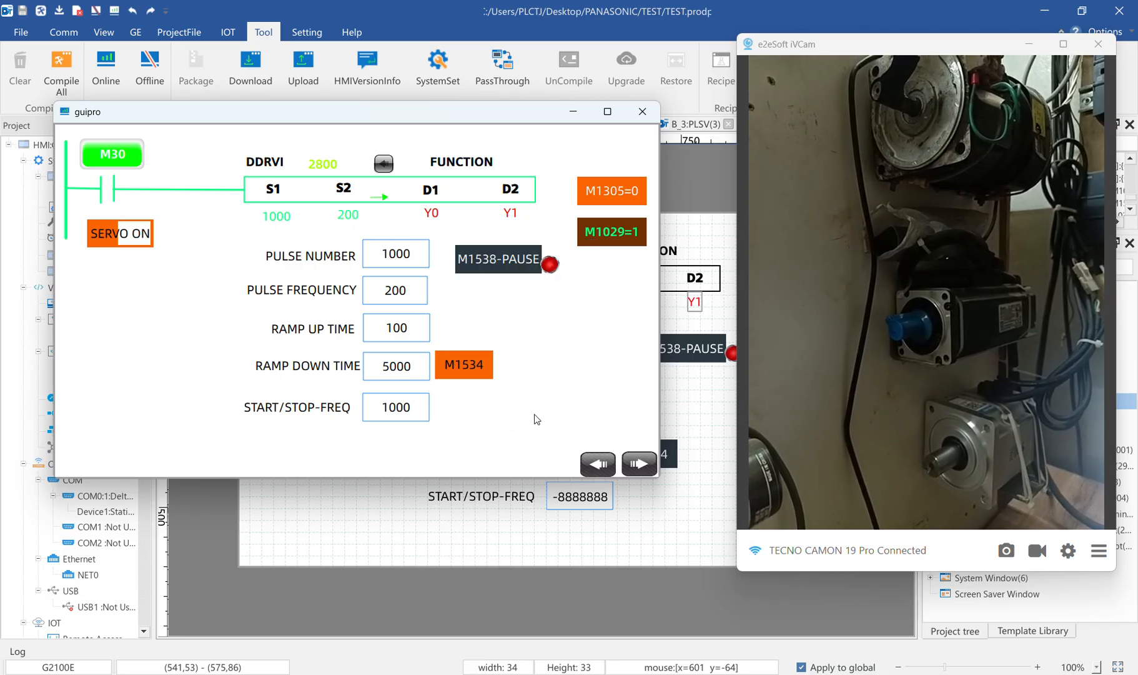
Set the pulse frequency to 1000 for the 5000-pulse move
click(391, 295)
click(453, 378)
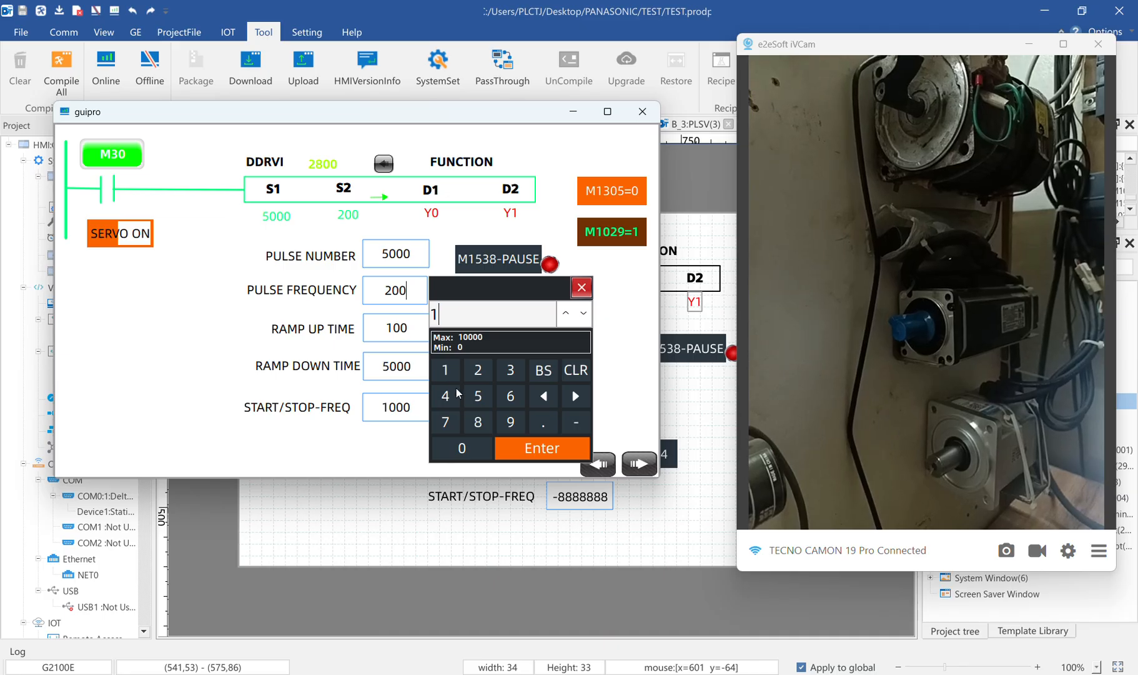
triple_click(465, 453)
click(531, 449)
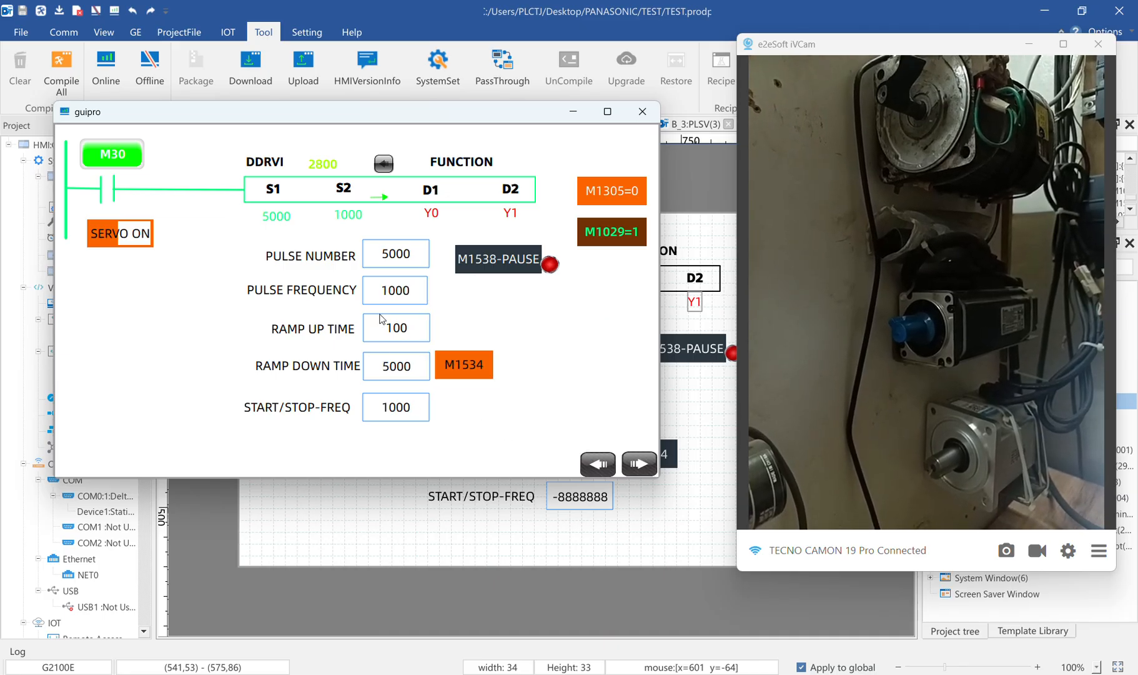
Set the ramp up time of the DDRVI move to 1000
click(418, 332)
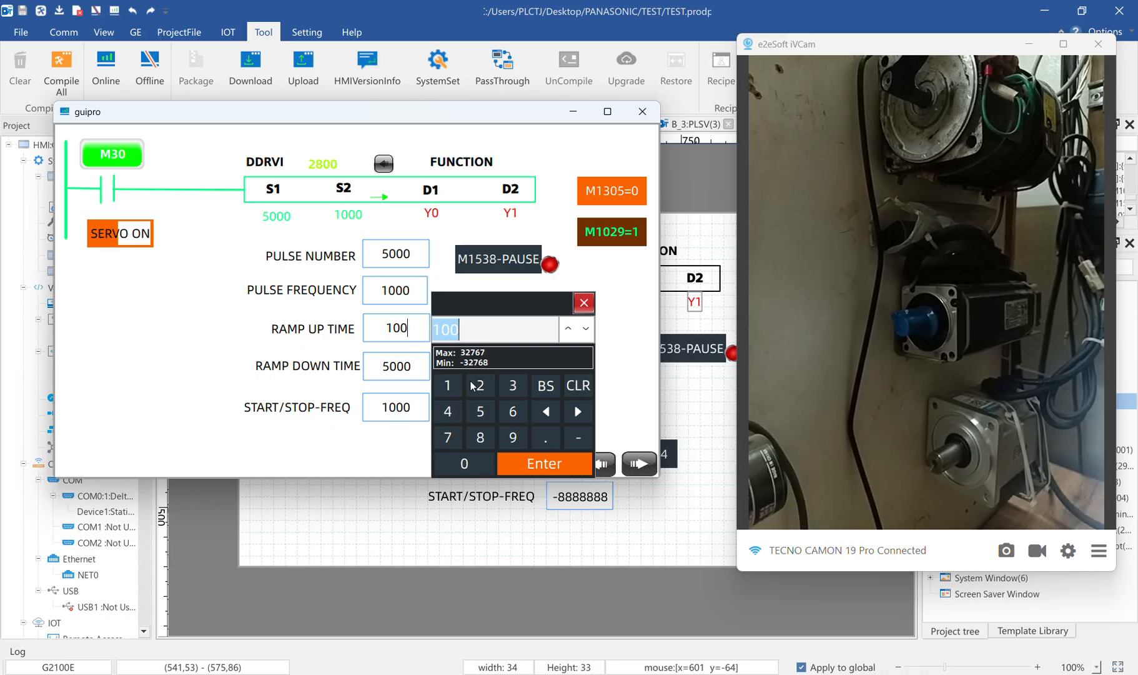
click(448, 384)
double_click(465, 462)
click(464, 462)
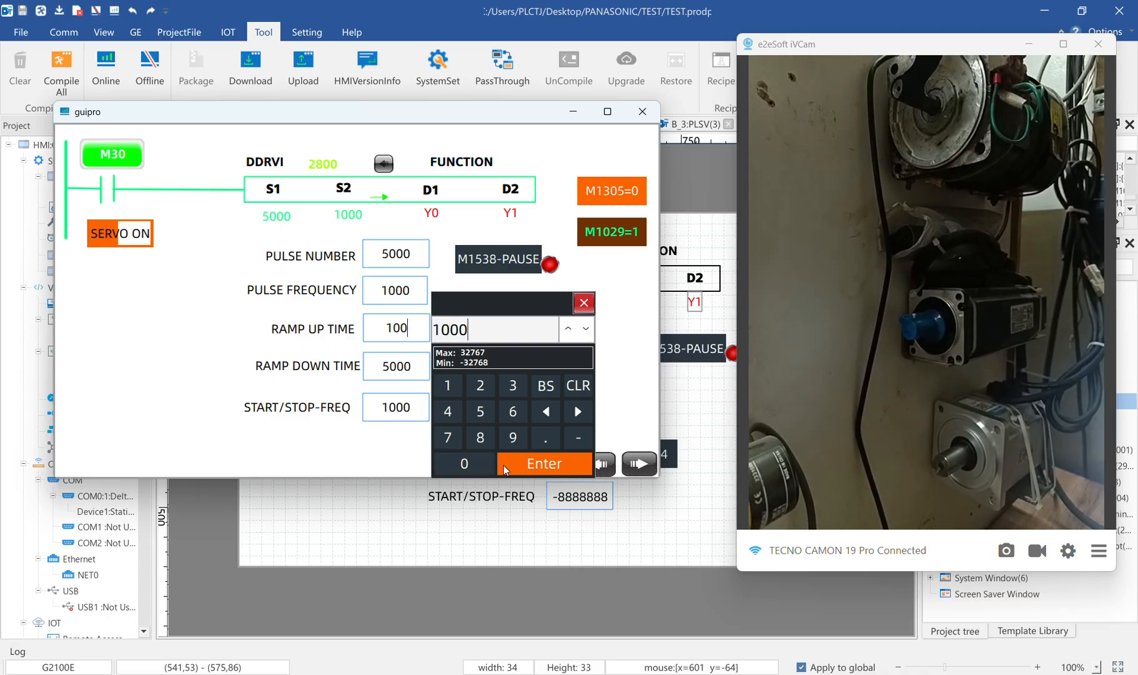
click(544, 463)
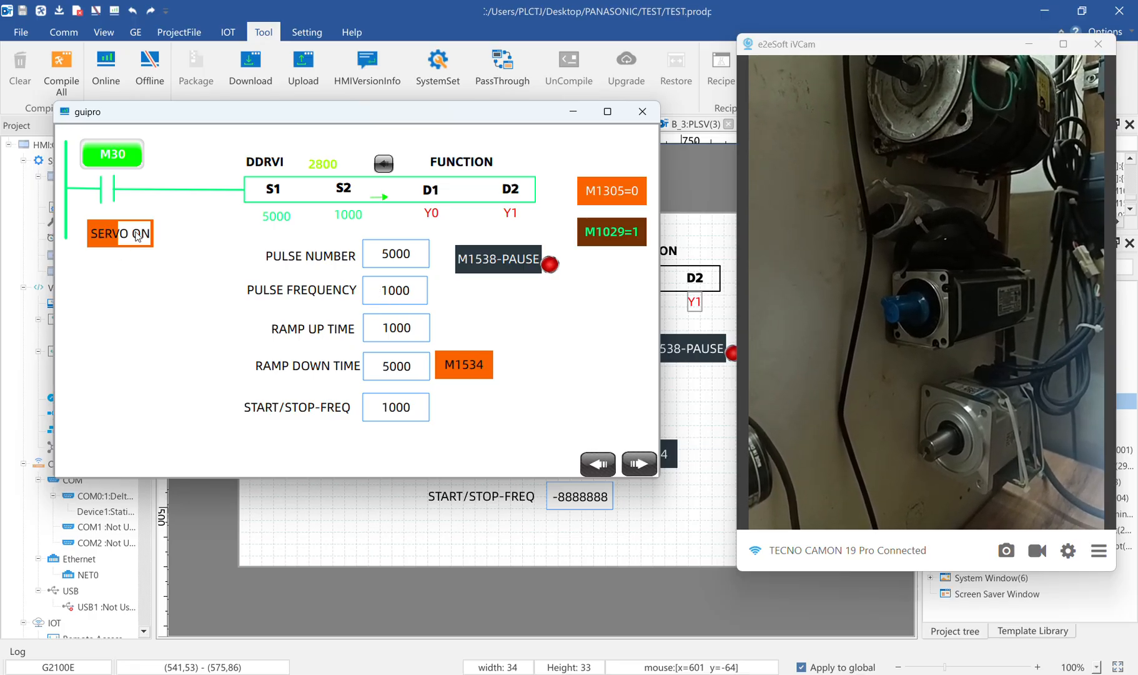
Retrigger M30 to start the 5000-pulse move, and switch M30 off before it completes
click(132, 161)
click(132, 161)
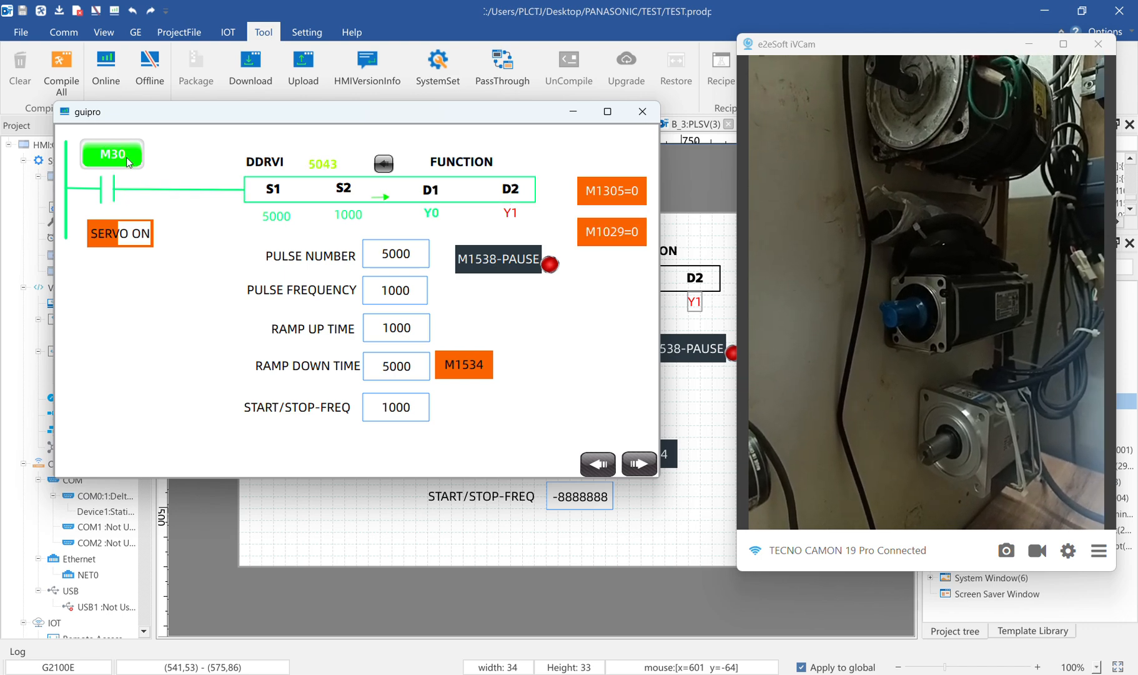
click(115, 153)
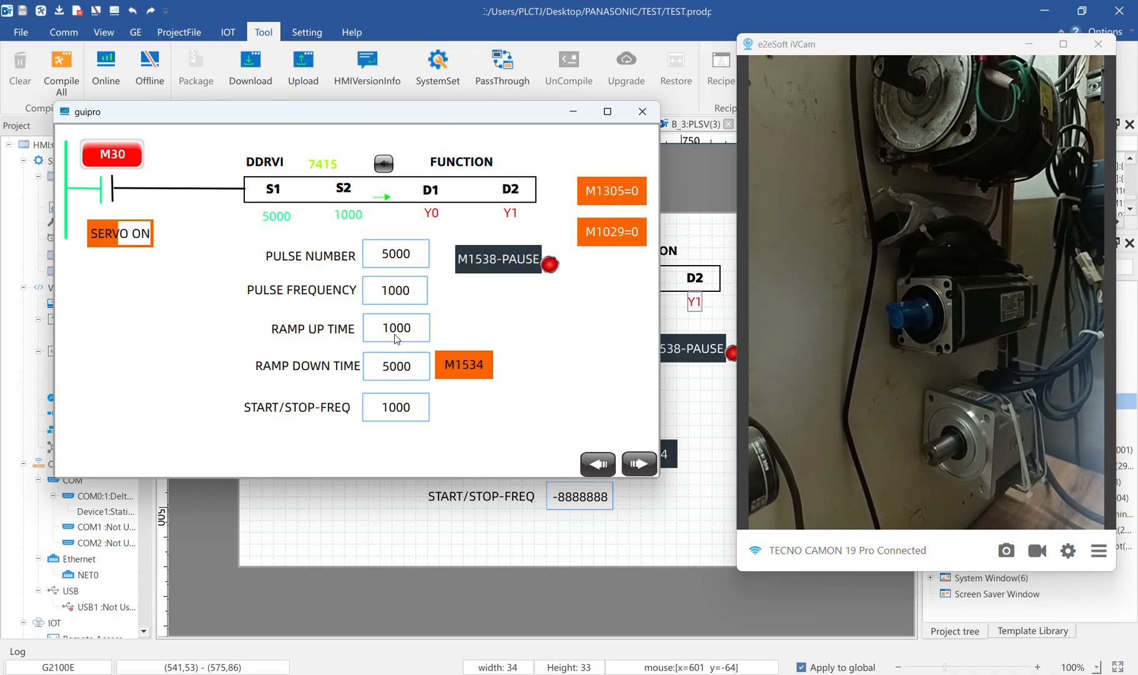
Set the start/stop frequency to 100 and run the 5000-pulse move twice with M30
click(400, 407)
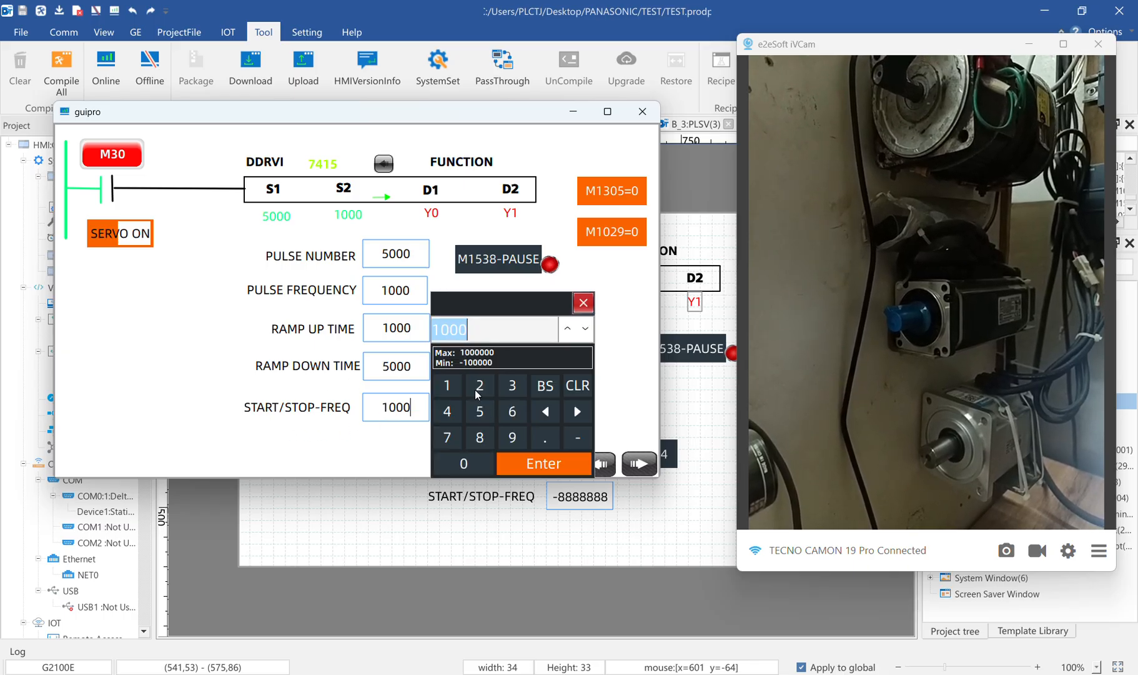
click(456, 390)
click(484, 461)
click(485, 461)
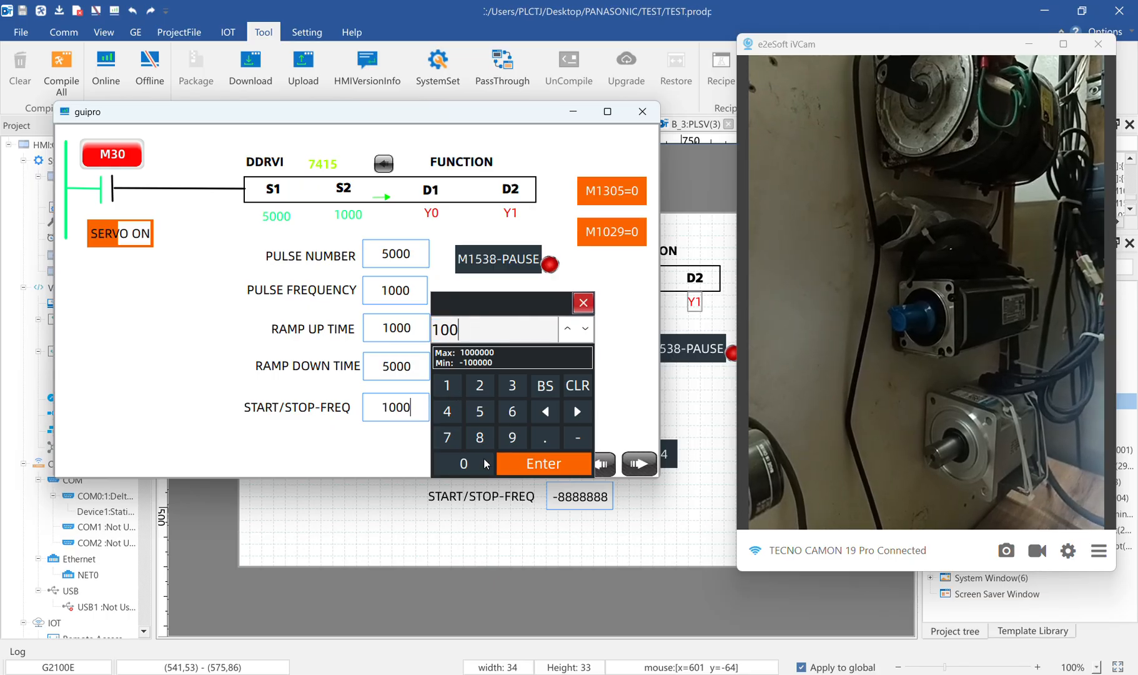
click(509, 461)
click(124, 155)
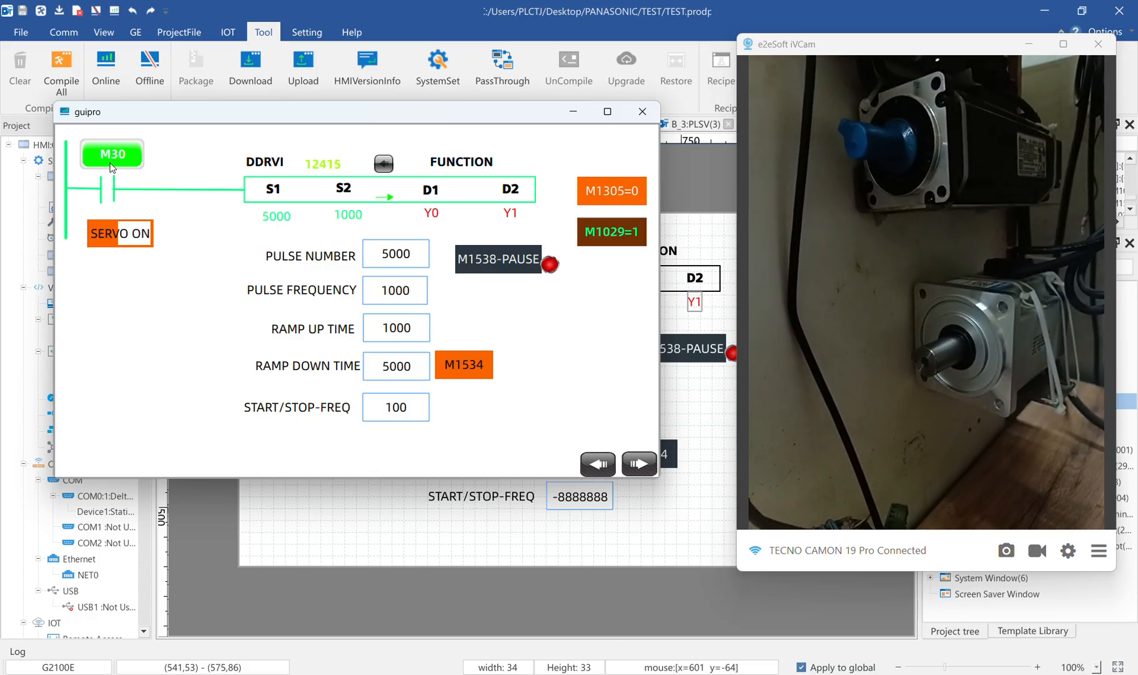
click(113, 159)
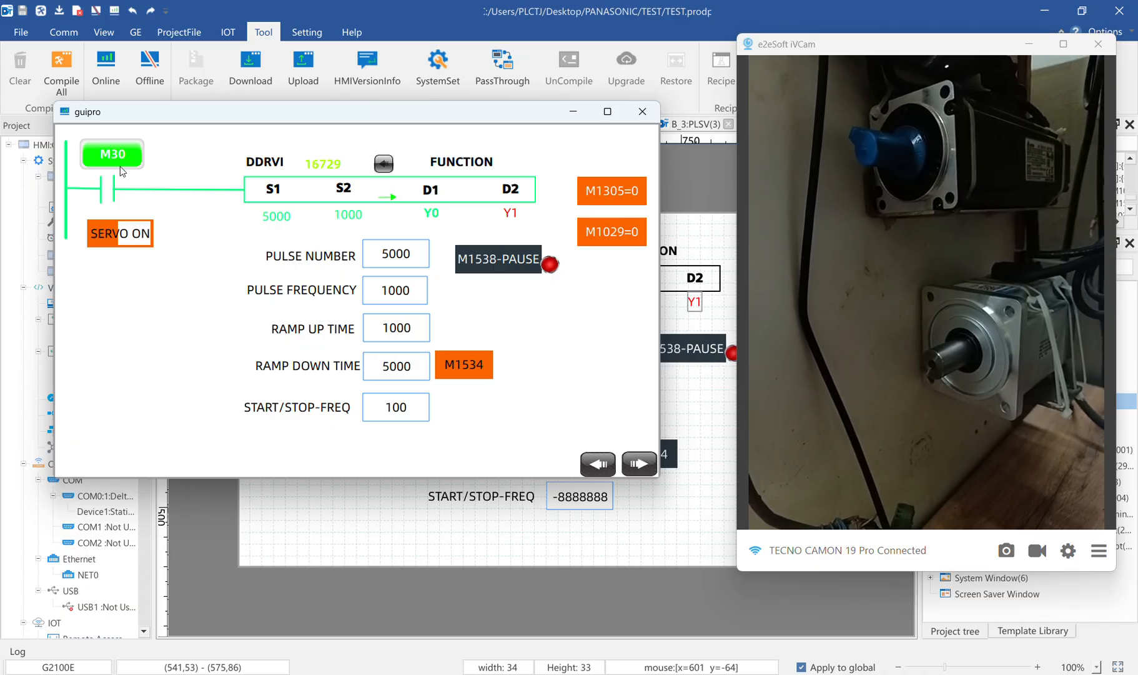
Raise the pulse frequency of the DDRVI instruction to 5000
click(406, 293)
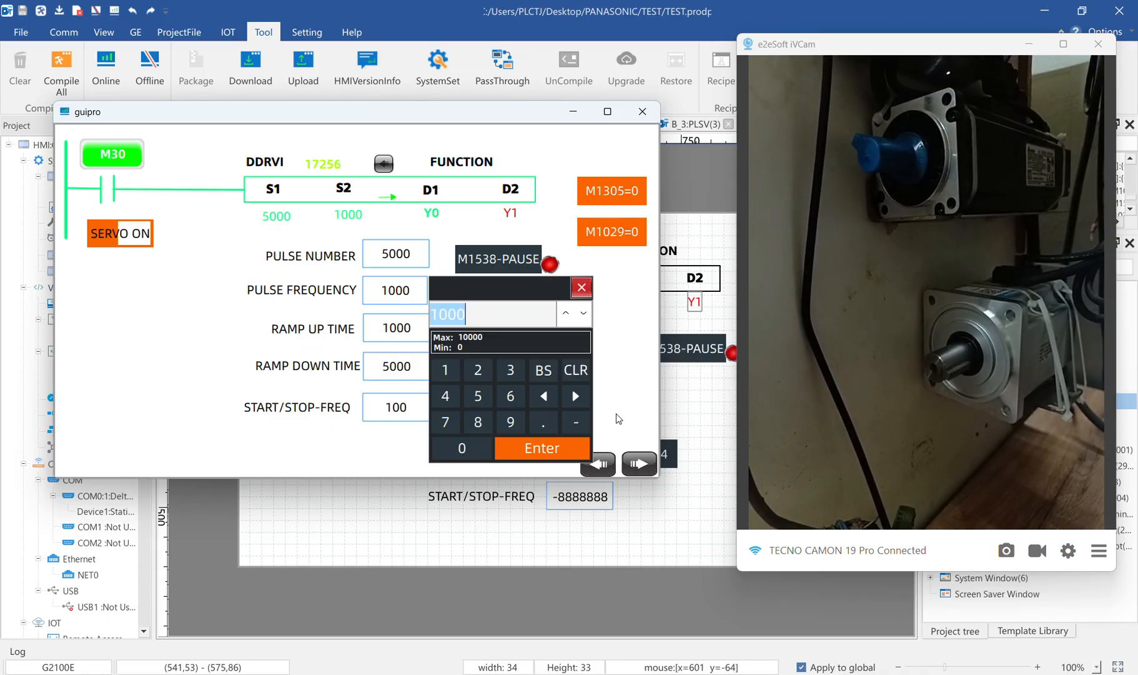
click(477, 406)
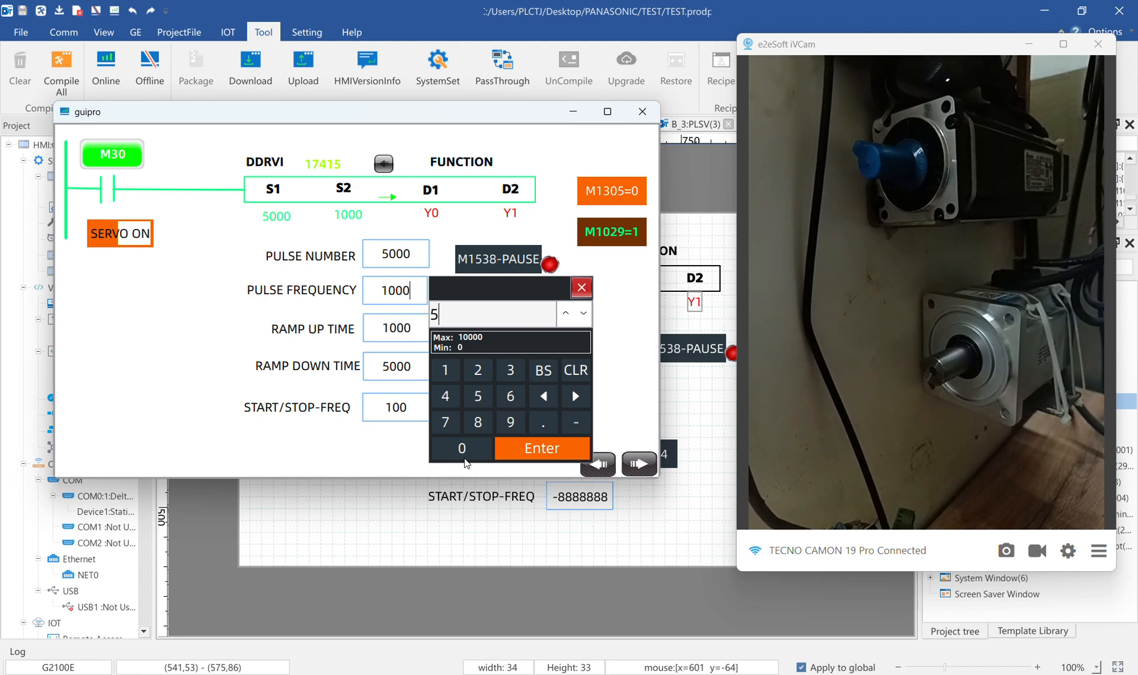
click(463, 450)
click(462, 449)
click(462, 448)
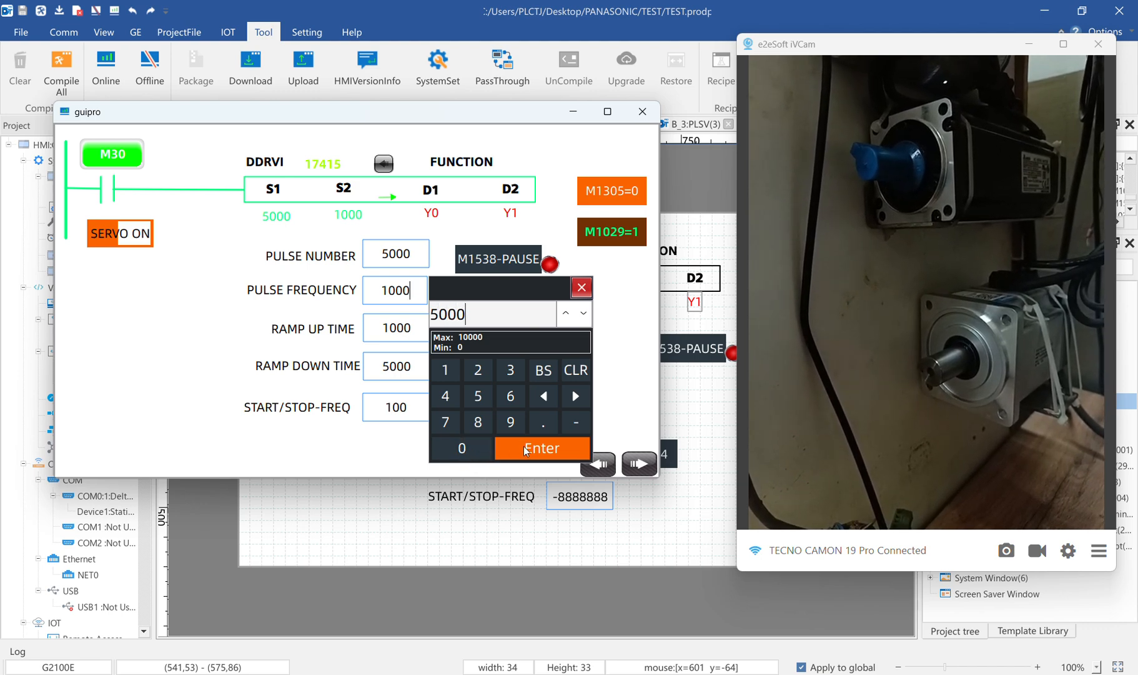
click(528, 448)
Set the pulse number of the DDRVI instruction to 10000
click(409, 255)
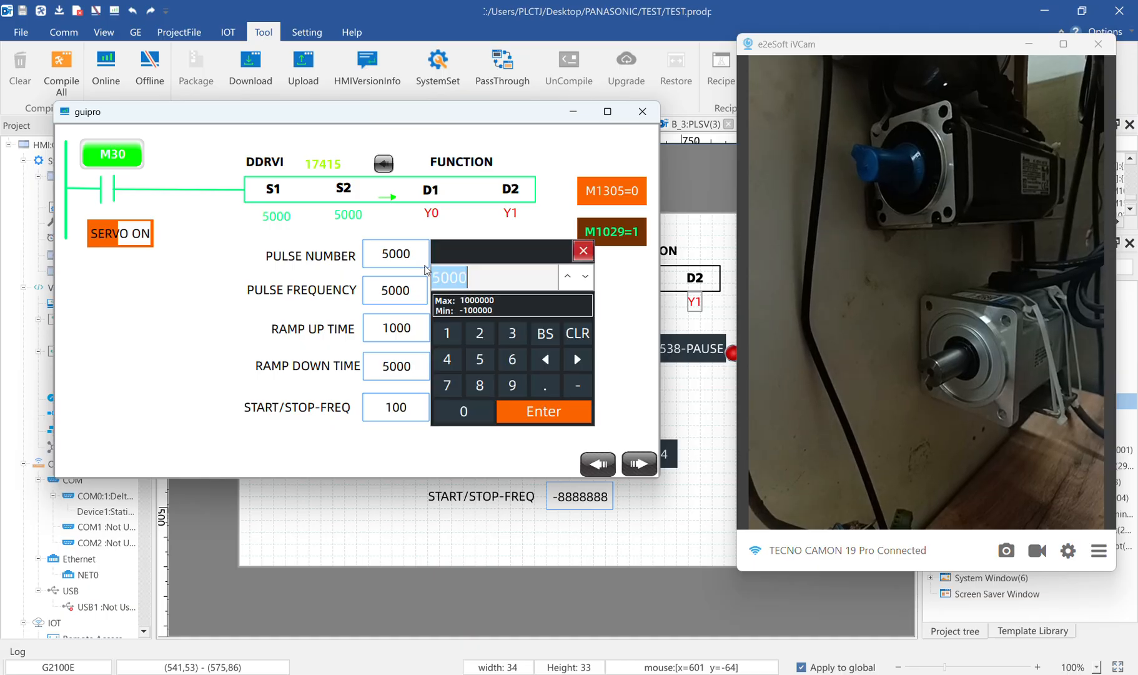
click(447, 333)
click(464, 413)
click(464, 414)
click(464, 413)
click(464, 413)
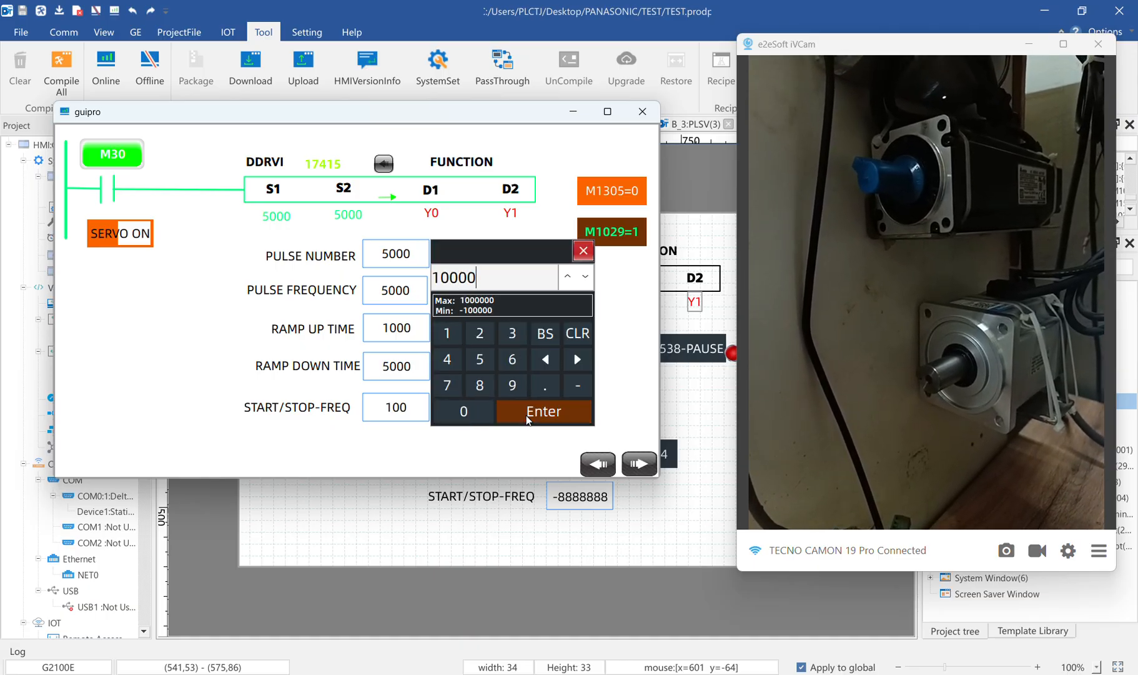
click(528, 413)
Retrigger M30 twice to run the 10000-pulse move at a frequency of 5000
click(124, 159)
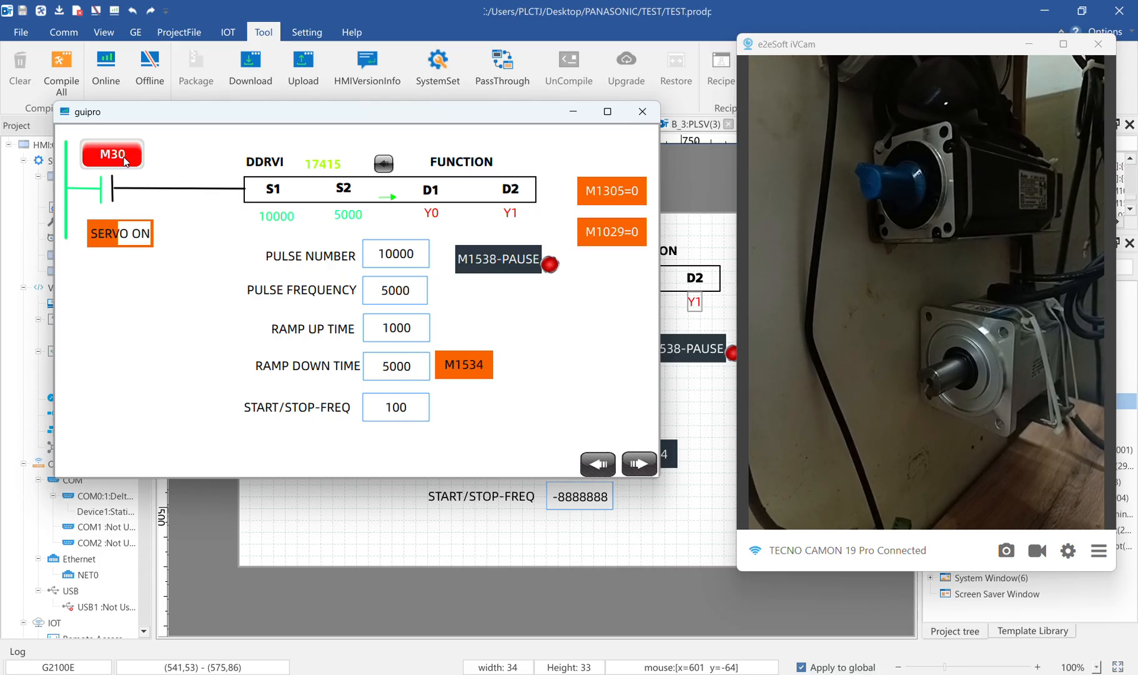
click(124, 160)
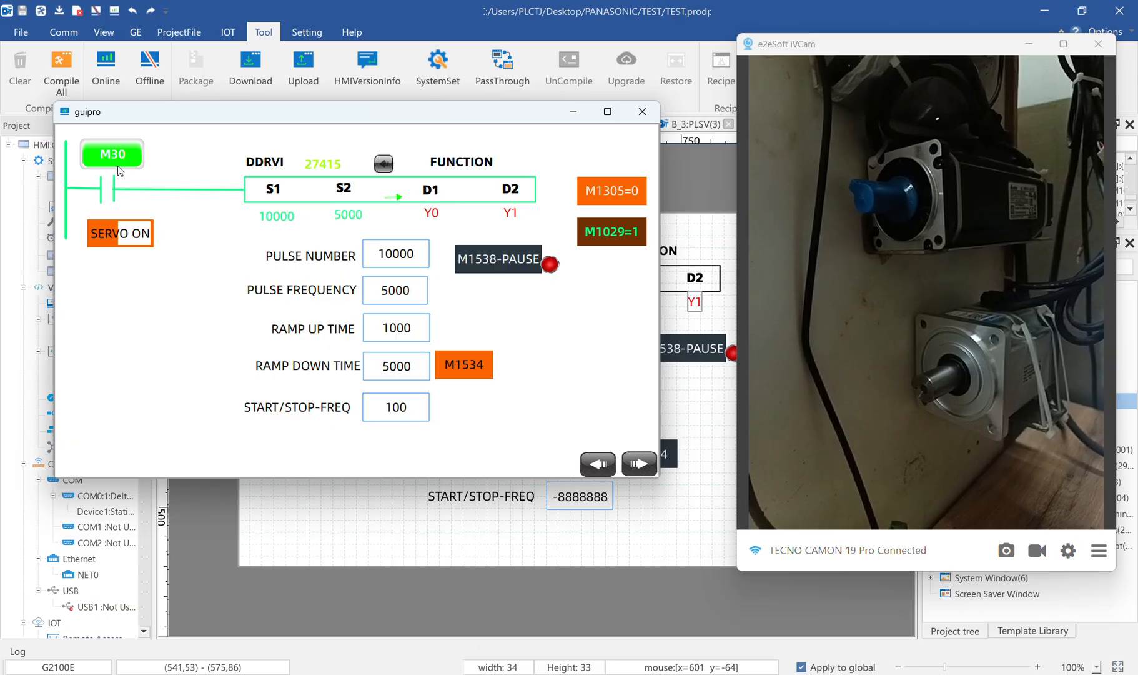
click(118, 165)
click(118, 161)
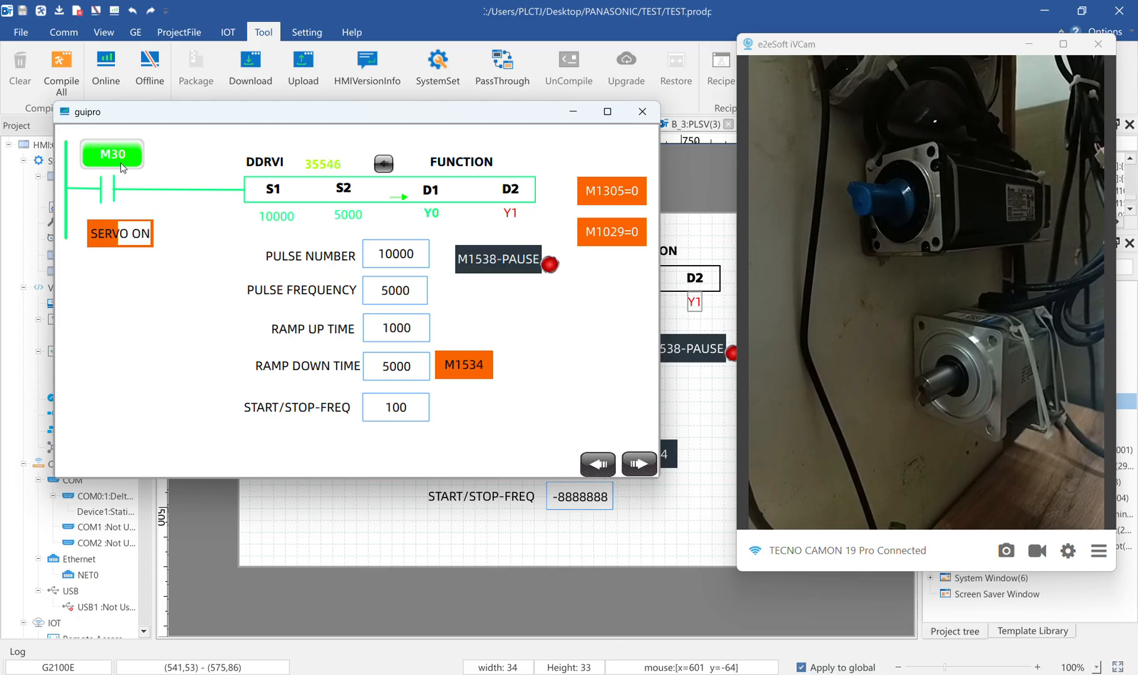
click(460, 371)
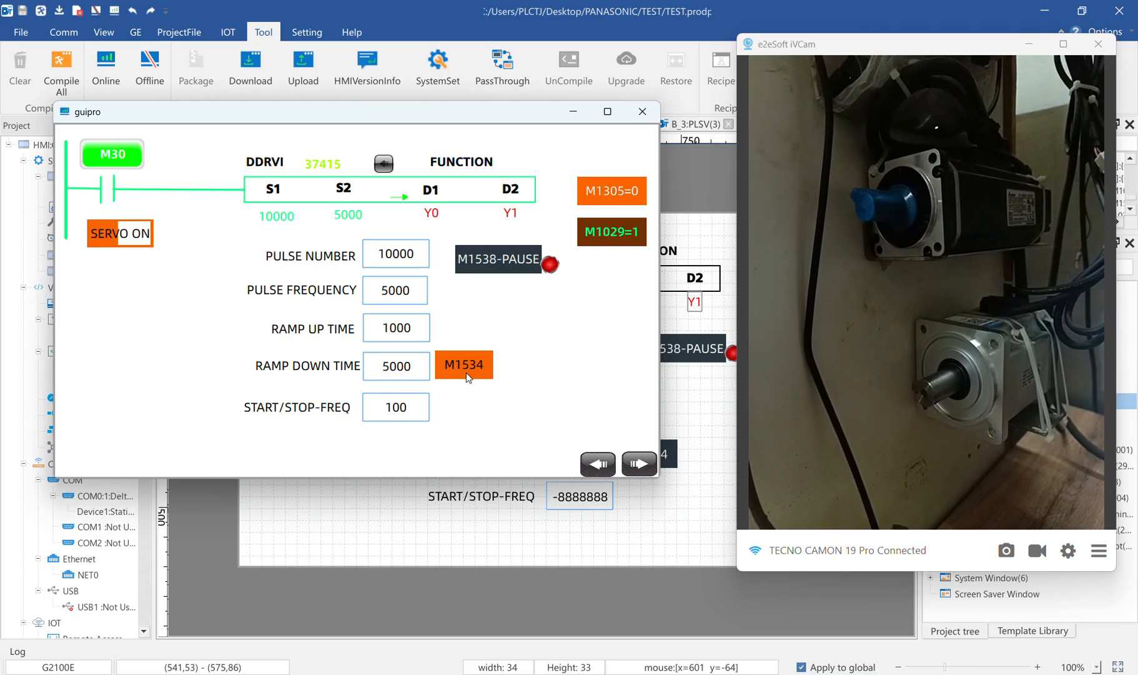
click(405, 415)
click(584, 304)
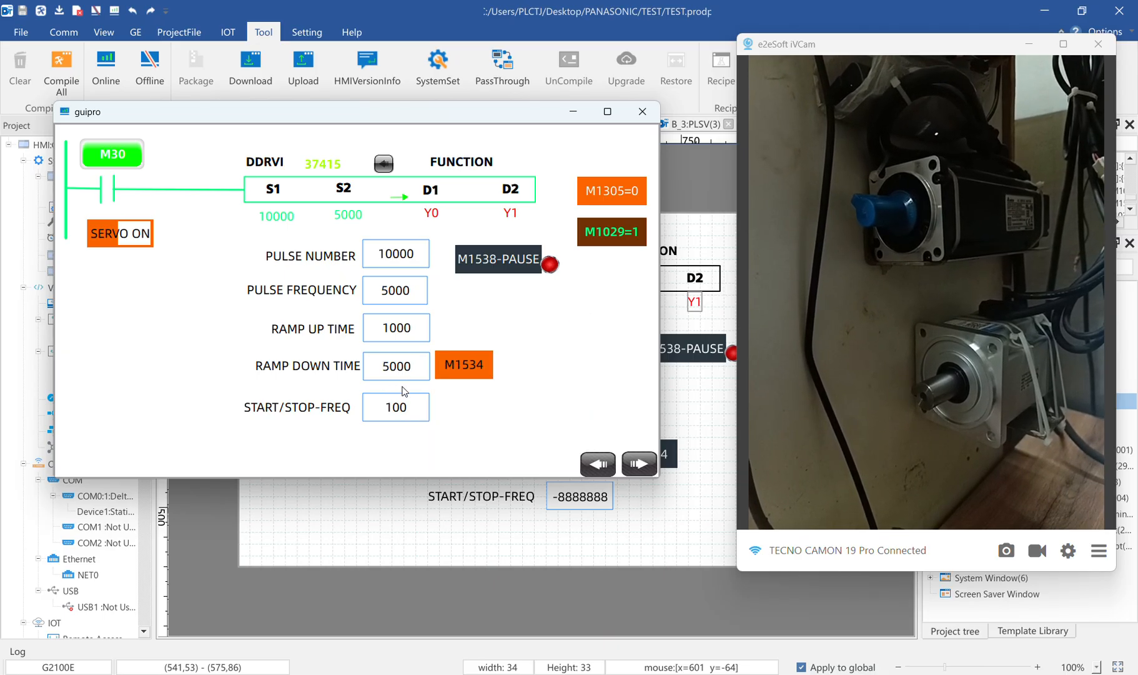
Set the ramp up time to 5000 and retrigger M30 to run the 10000-pulse move
click(389, 338)
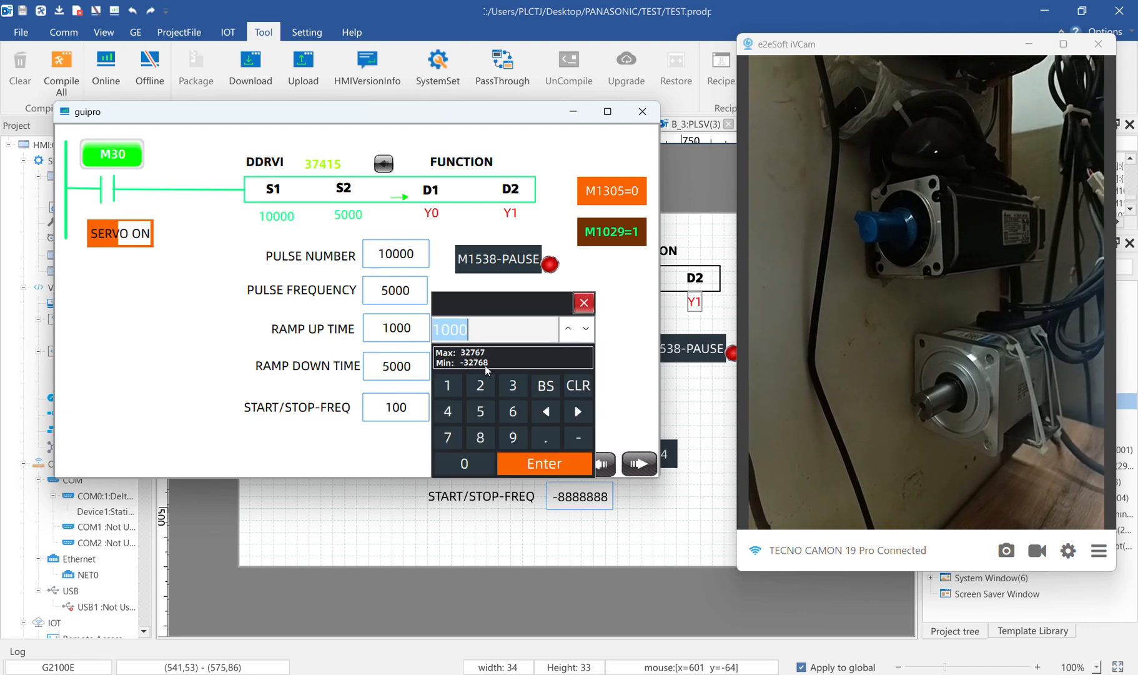
click(480, 411)
click(484, 460)
click(485, 462)
click(487, 464)
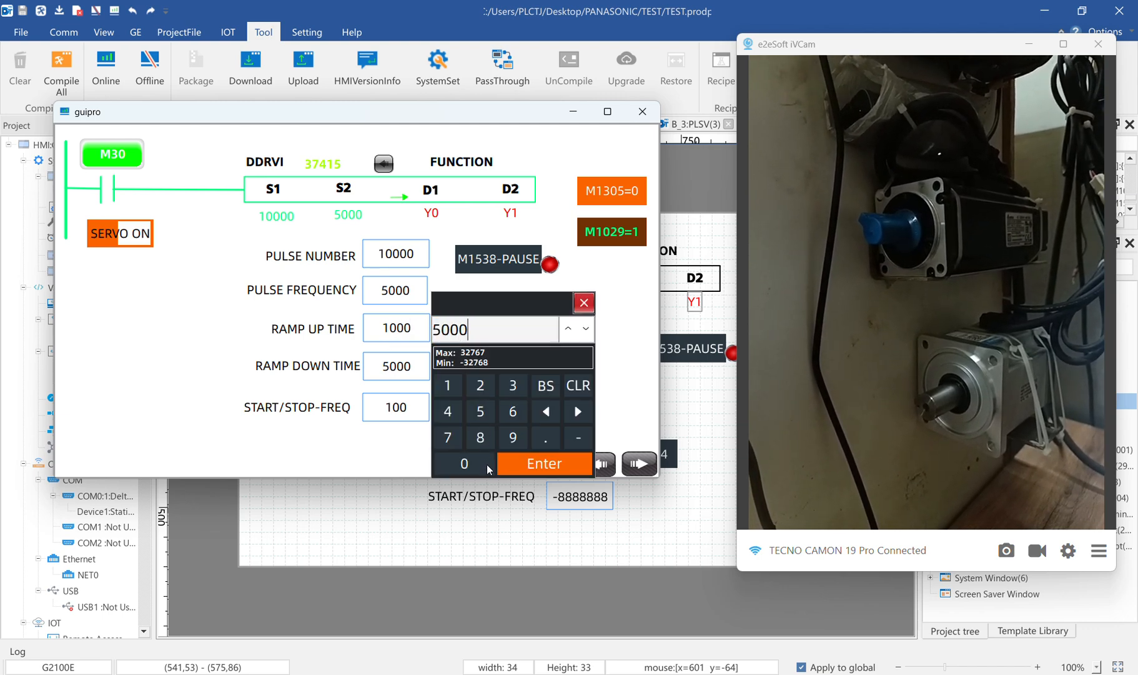
click(536, 471)
click(110, 155)
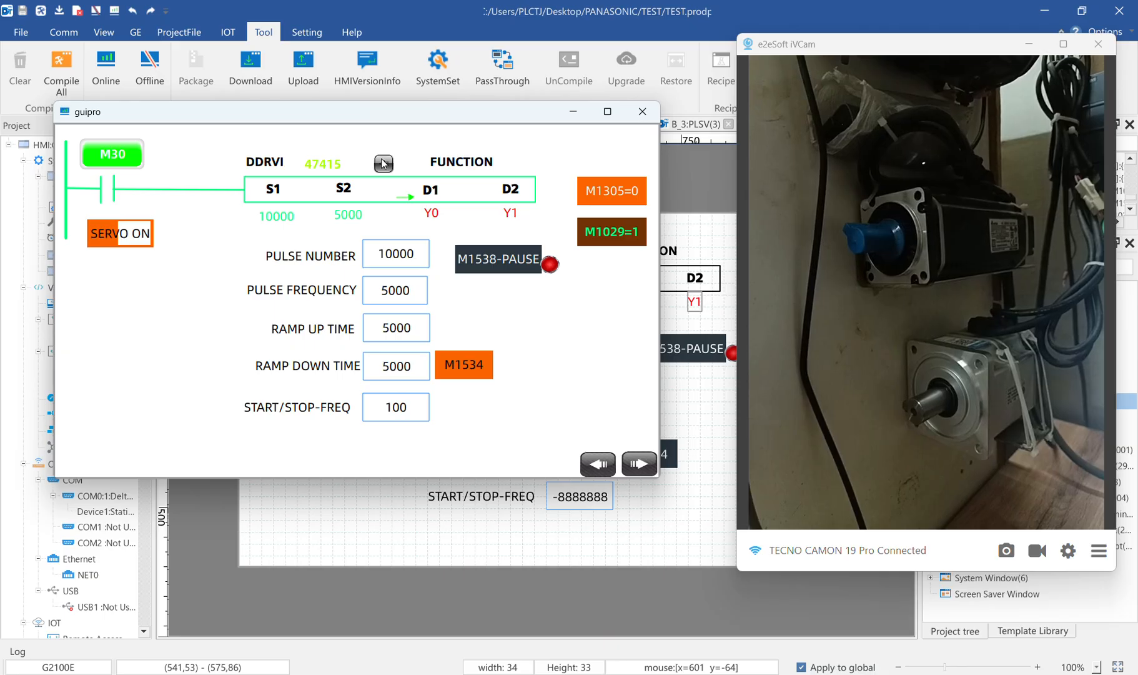
Reset the current pulse count to 0 with M30 off, and run the 10000-pulse move again
click(404, 256)
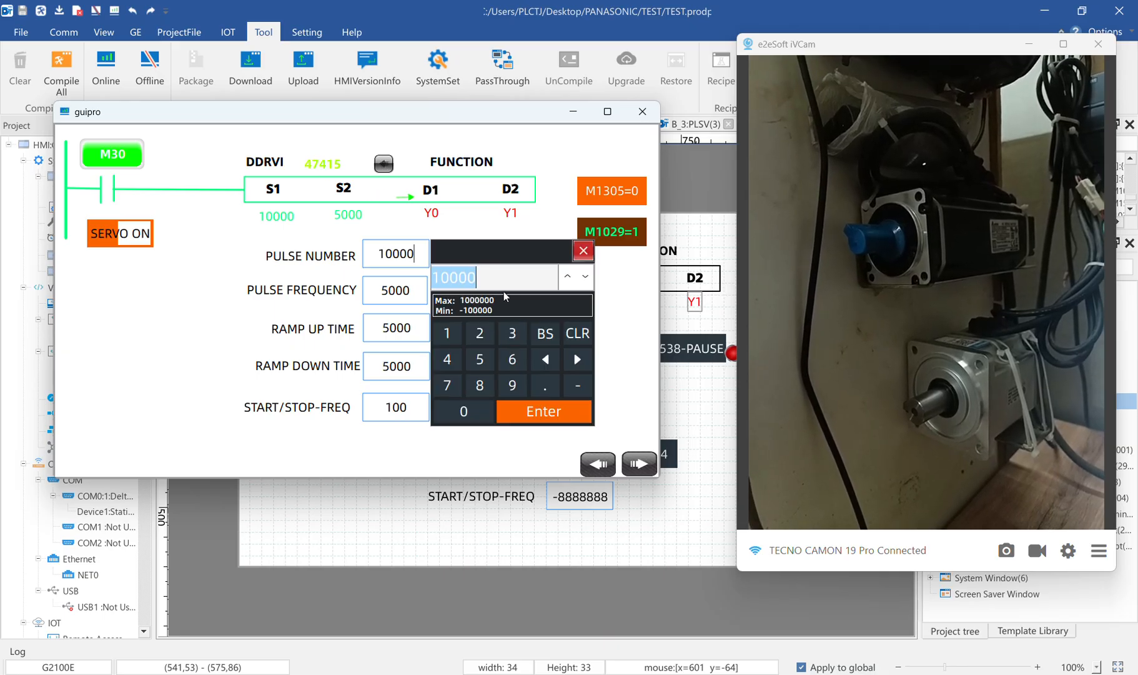
click(582, 253)
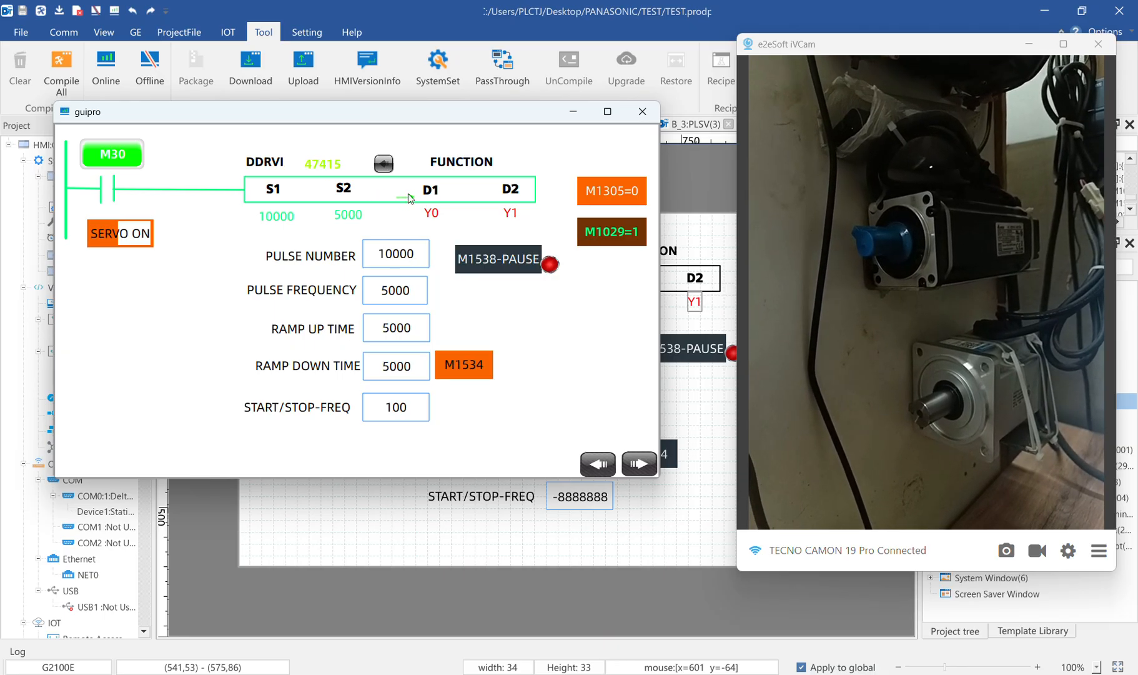
click(383, 164)
click(383, 169)
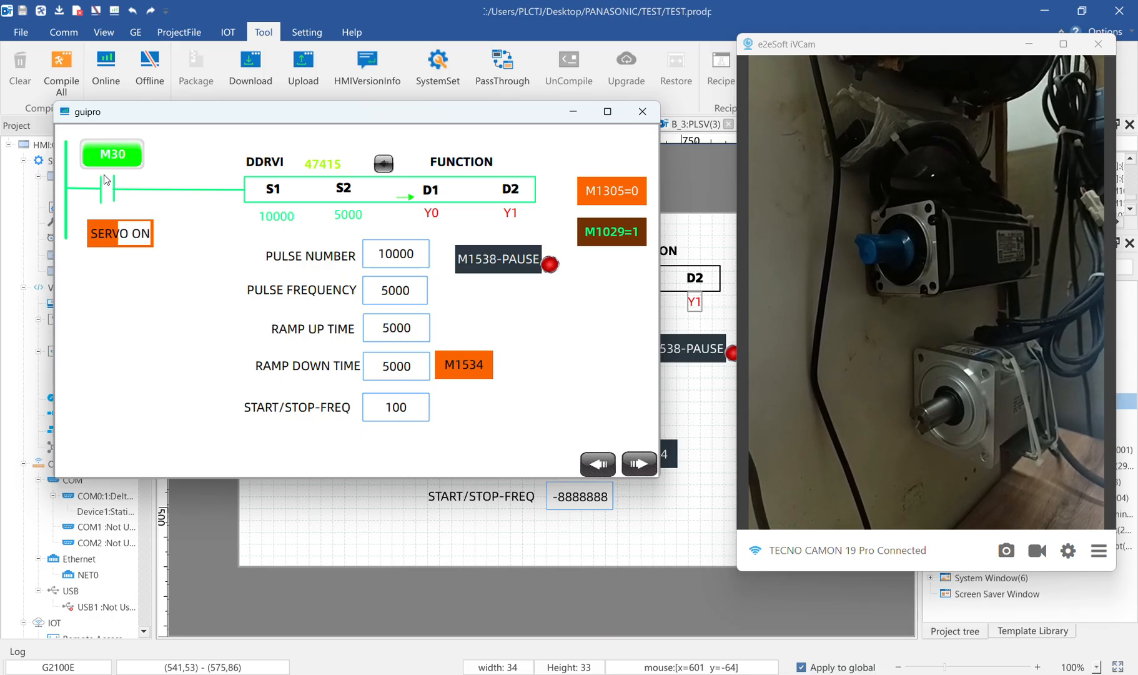
click(114, 158)
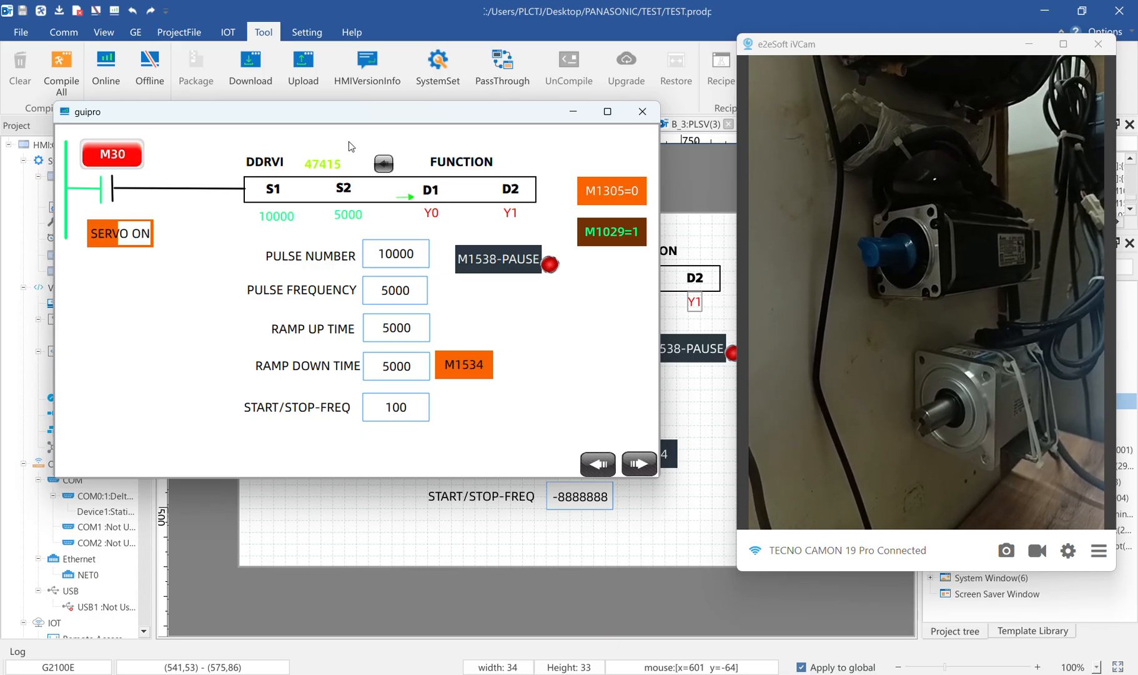
click(386, 168)
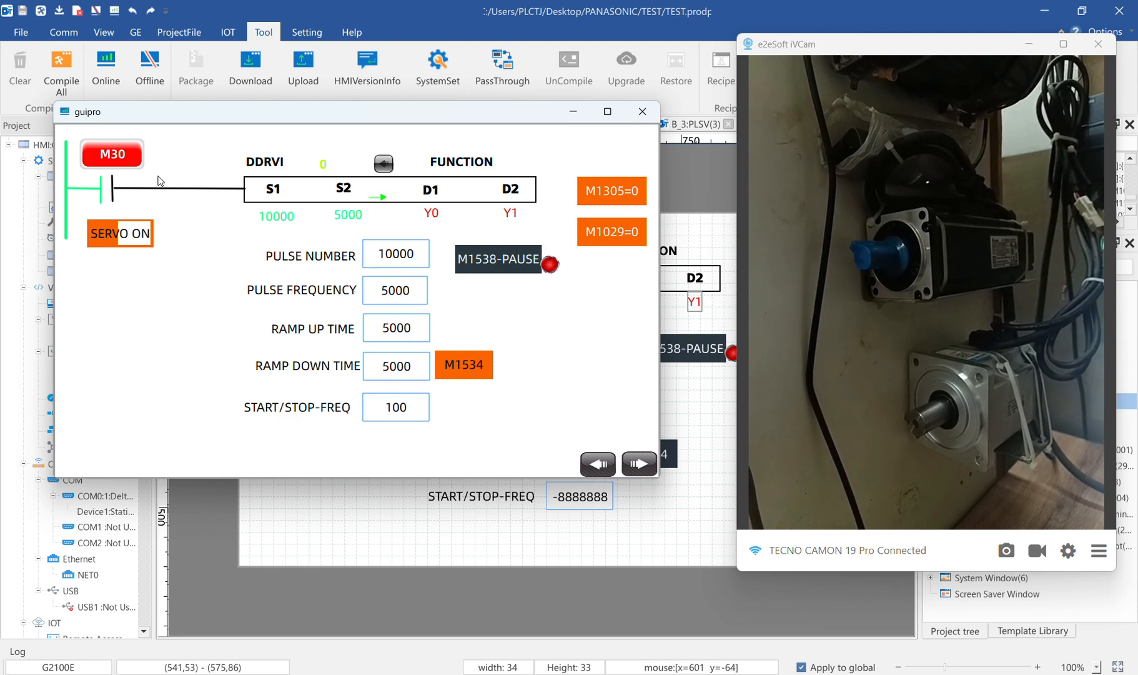
click(115, 158)
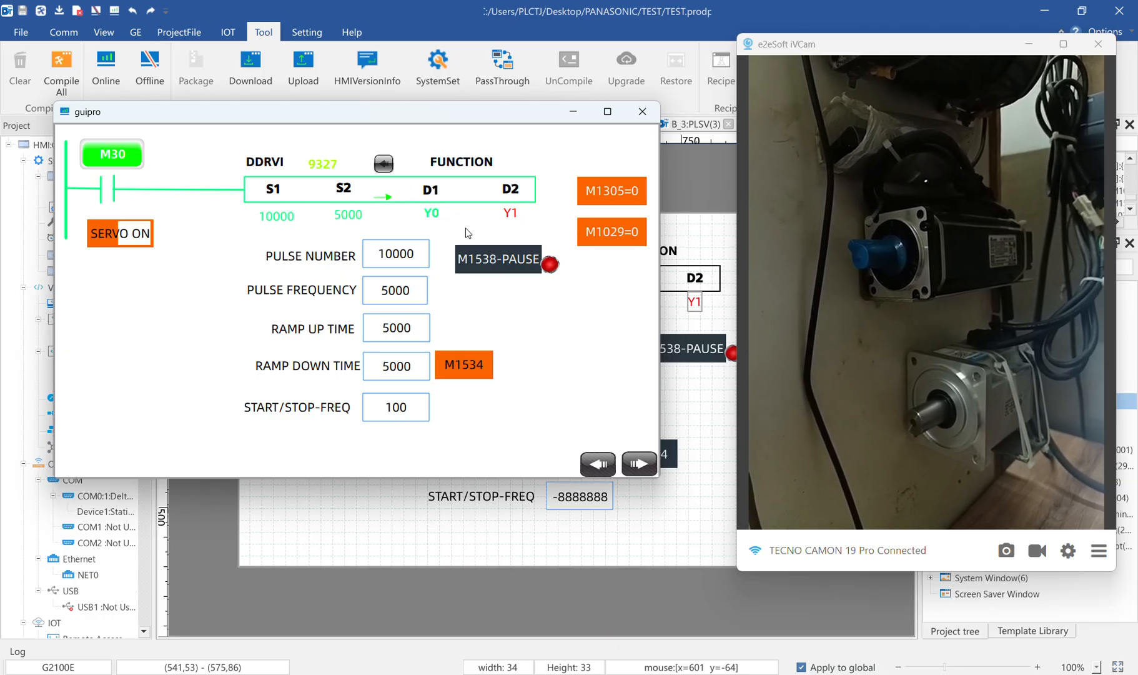
Set the pulse number of the DDRVI instruction to 50000
click(399, 261)
click(479, 359)
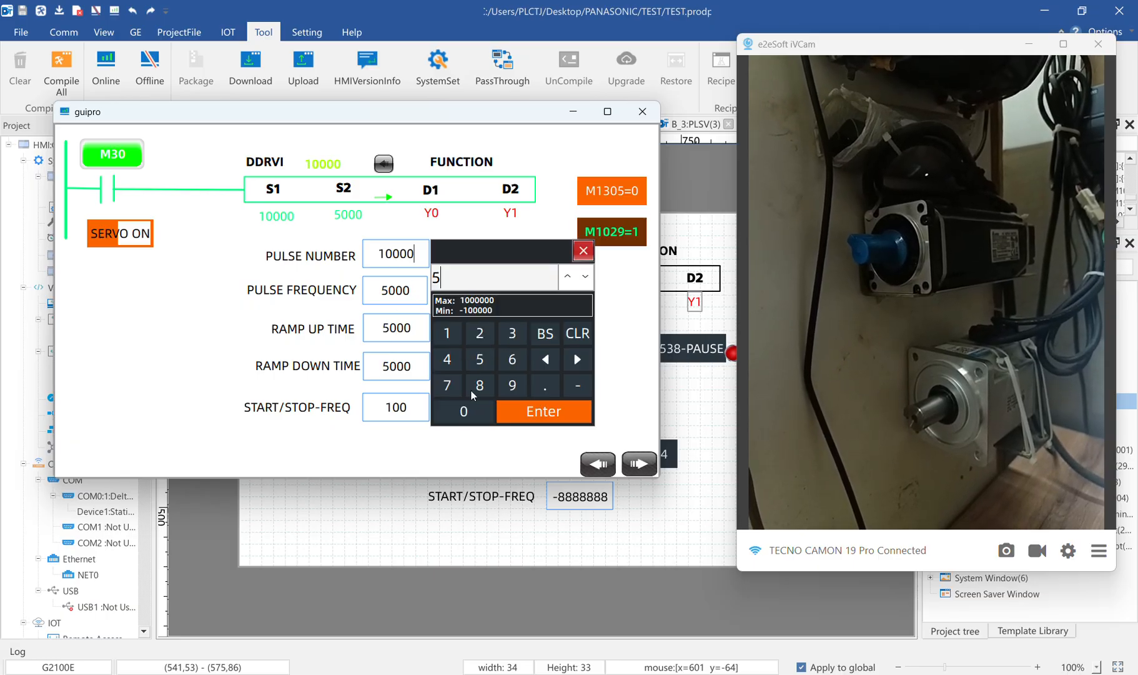
click(463, 411)
click(464, 411)
click(464, 411)
click(463, 411)
click(528, 411)
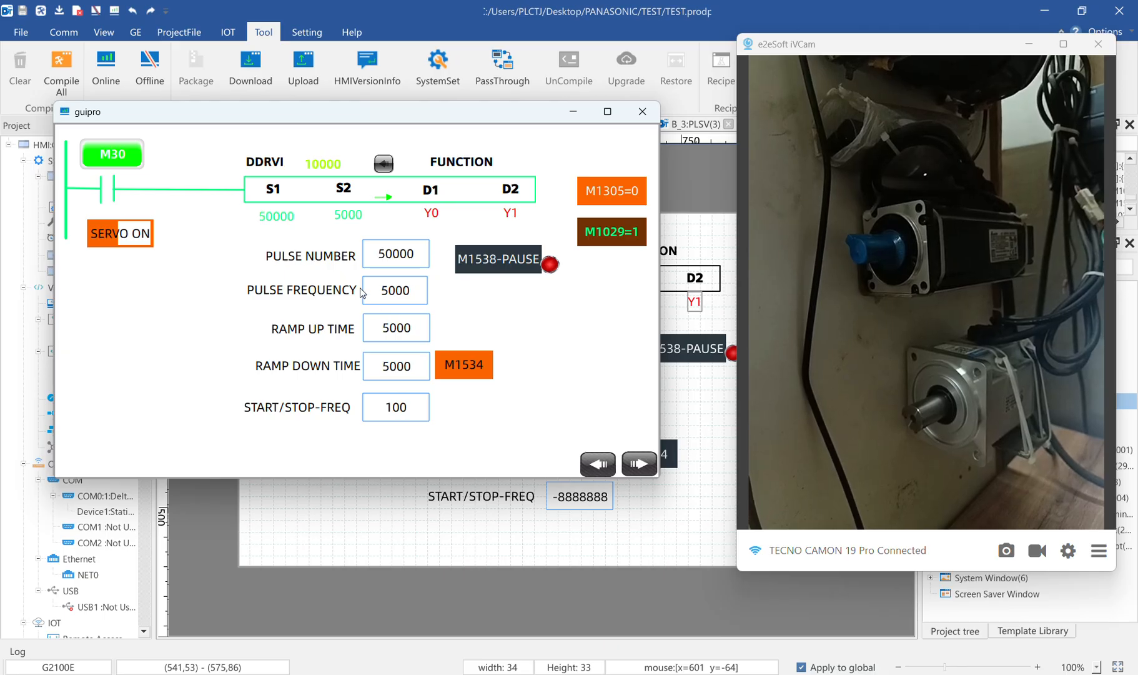
Set the pulse frequency to 10000 and retrigger M30 to run the 50000-pulse move
click(390, 294)
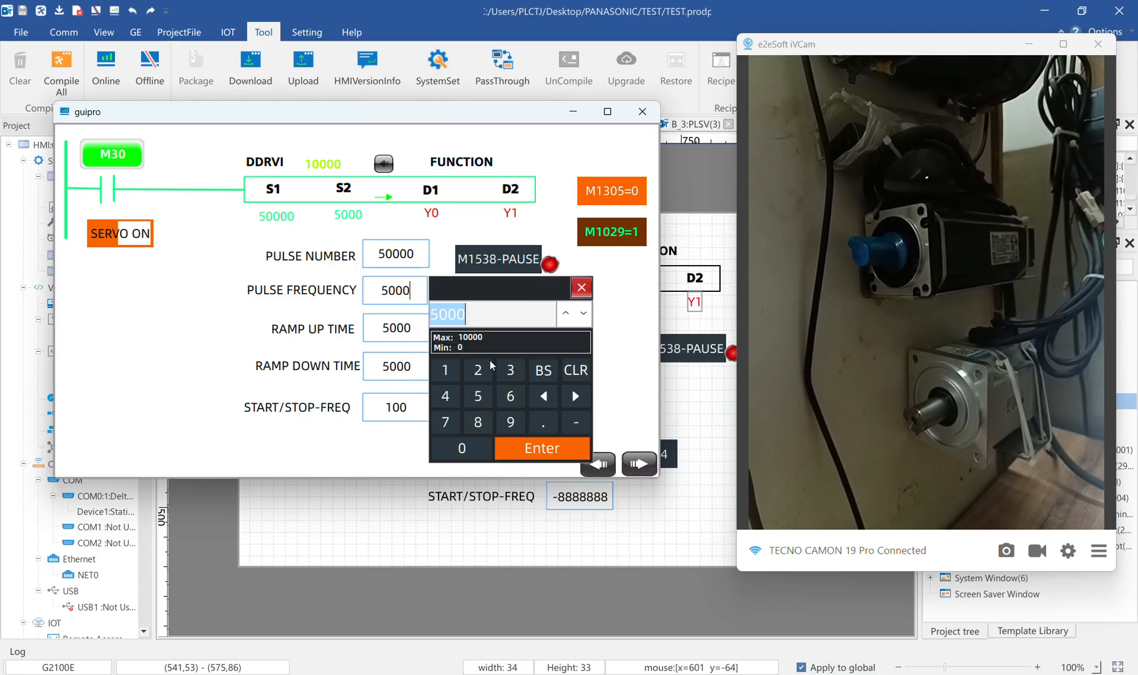
click(446, 370)
click(463, 448)
click(474, 451)
click(474, 451)
click(474, 451)
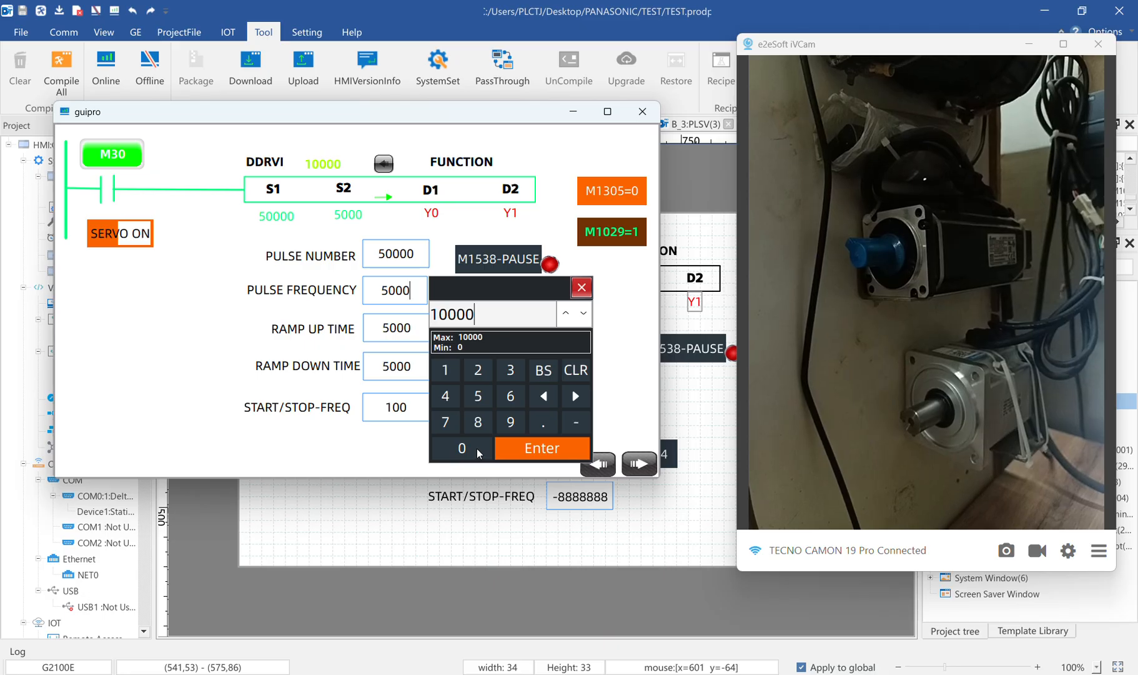
click(531, 450)
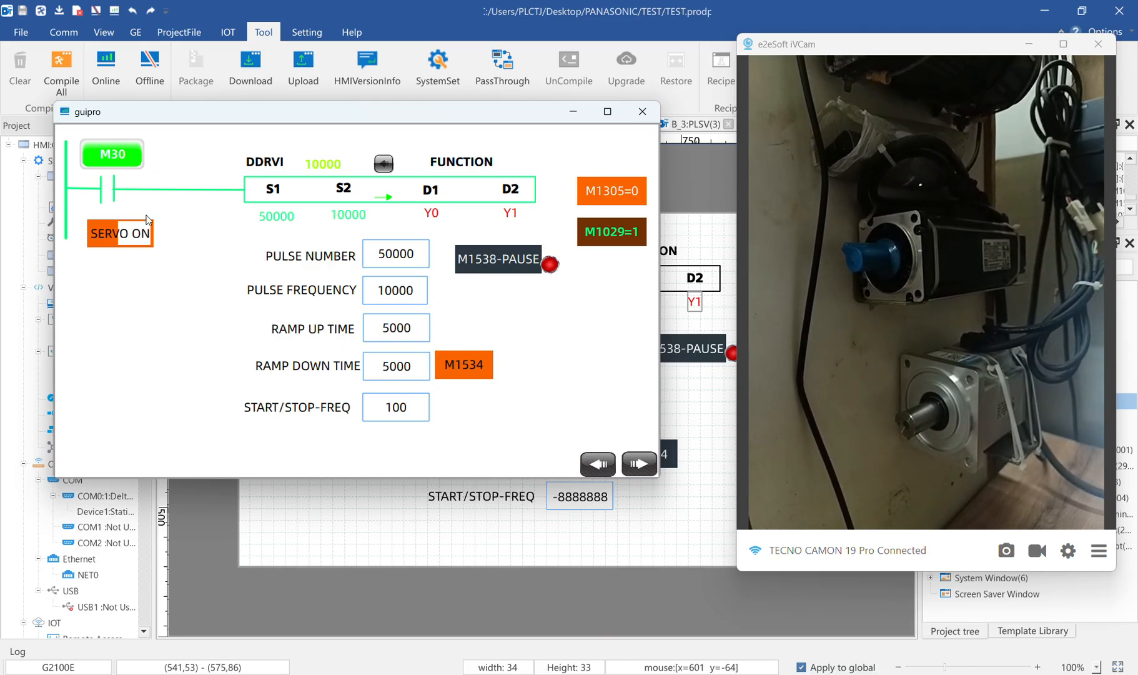
click(123, 155)
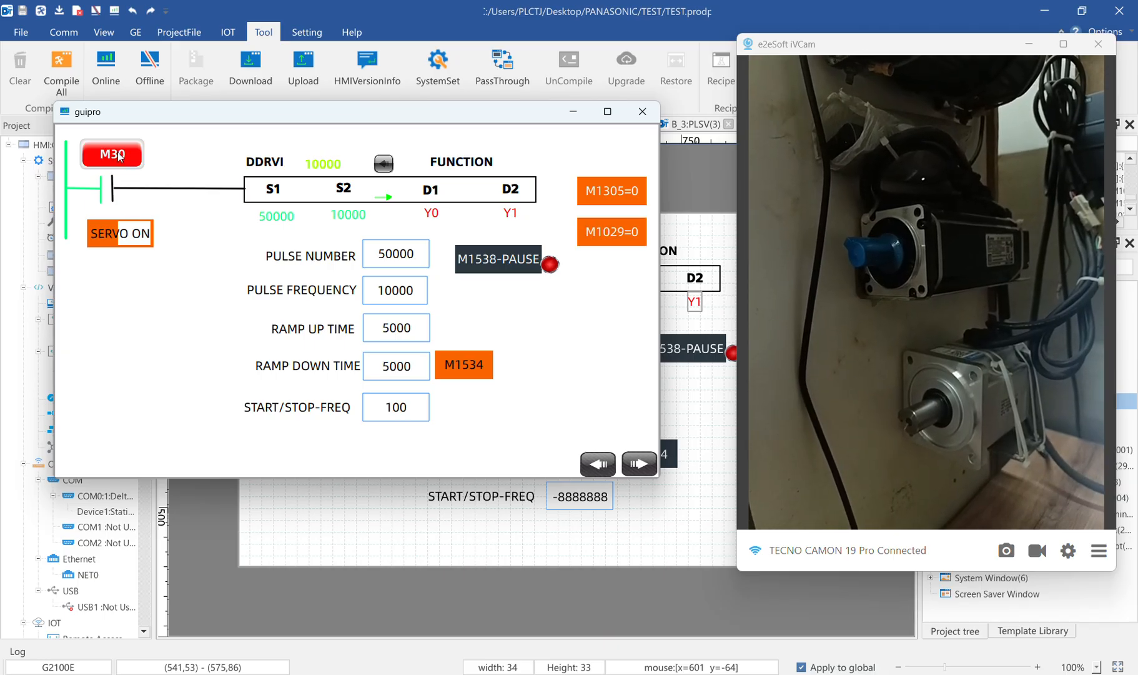
click(120, 157)
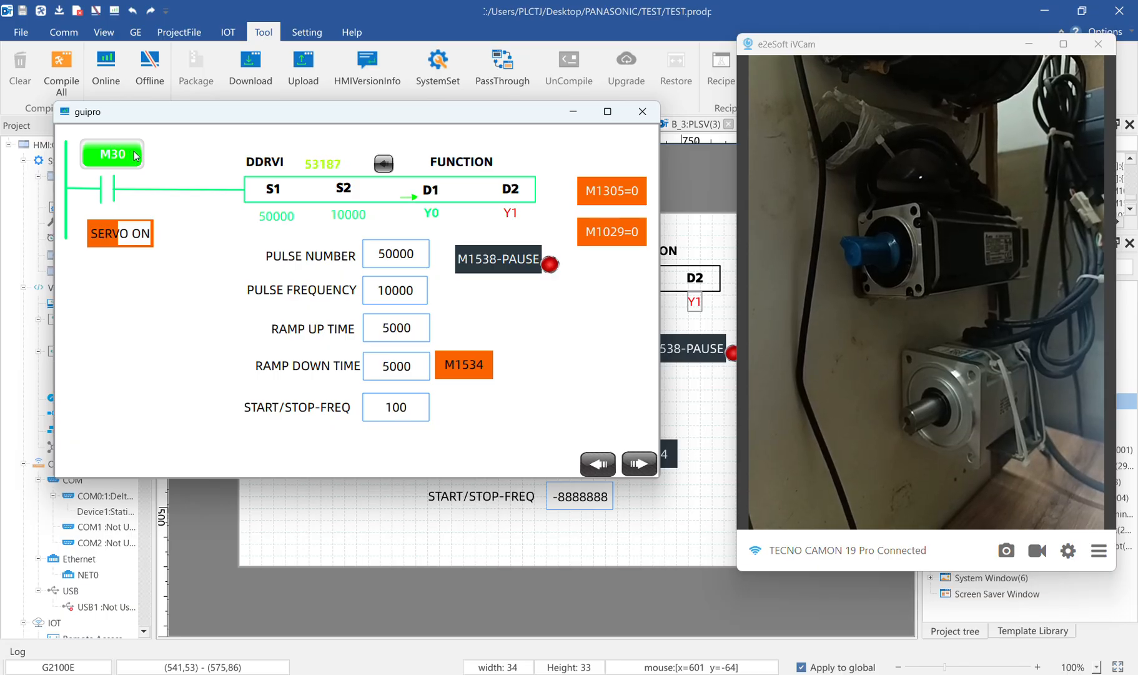
Set the pulse number to -50000 and retrigger M30 to run the move in the reverse direction
click(408, 264)
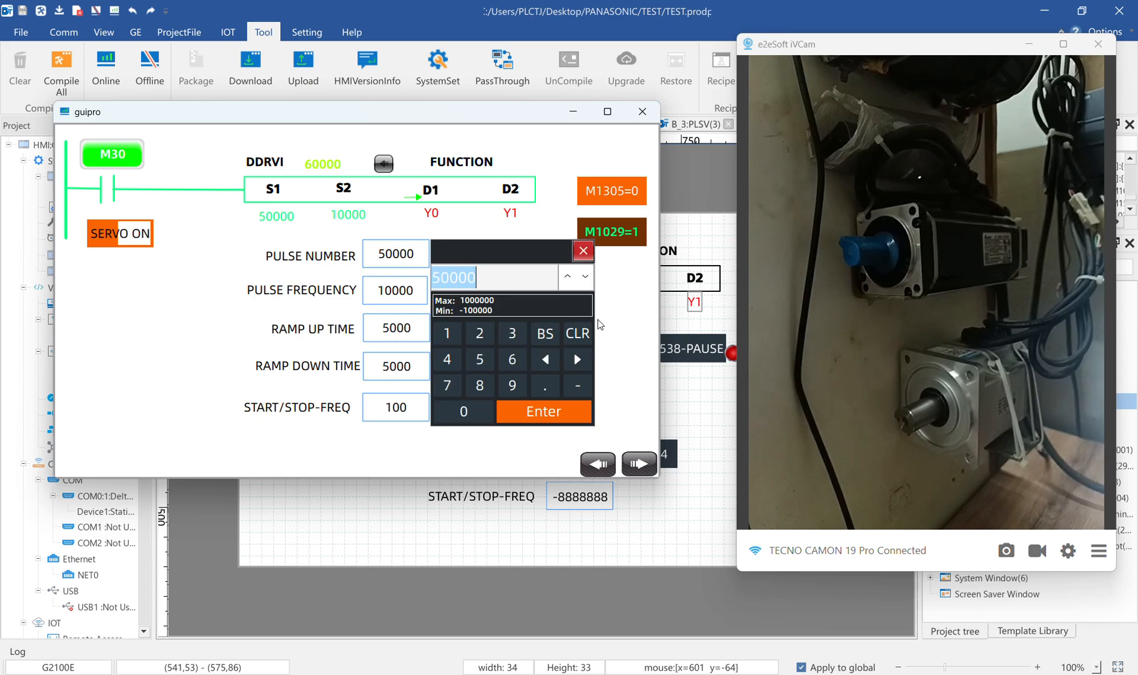
click(577, 385)
click(480, 359)
click(464, 411)
click(463, 411)
click(463, 411)
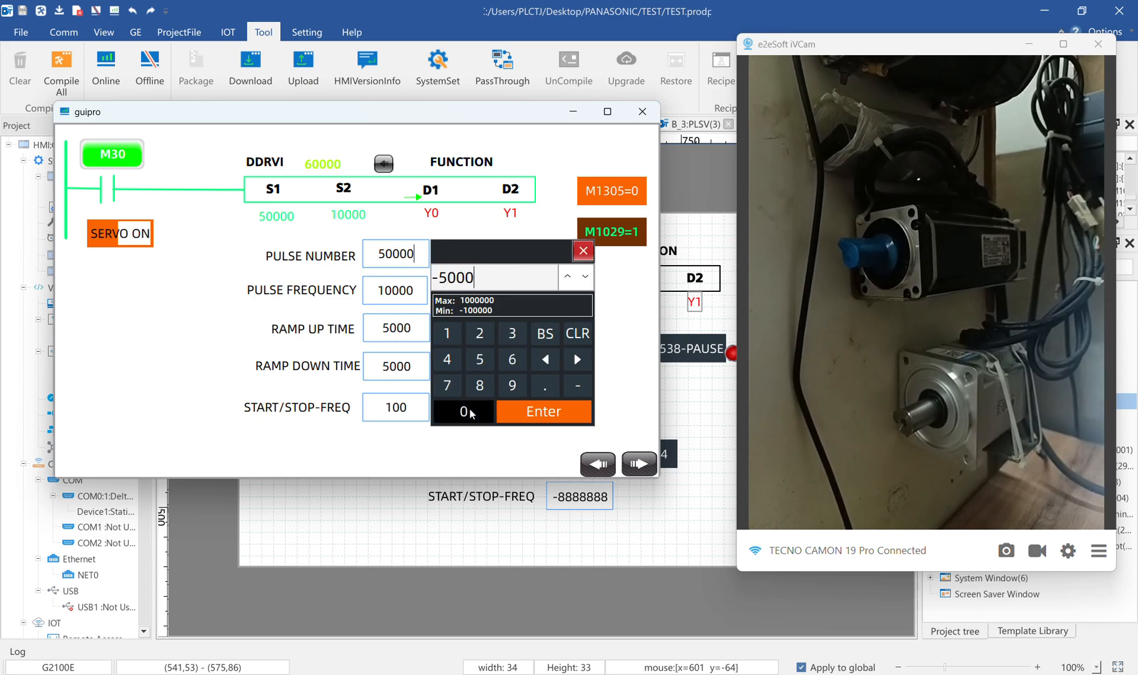
click(463, 411)
click(463, 411)
click(552, 332)
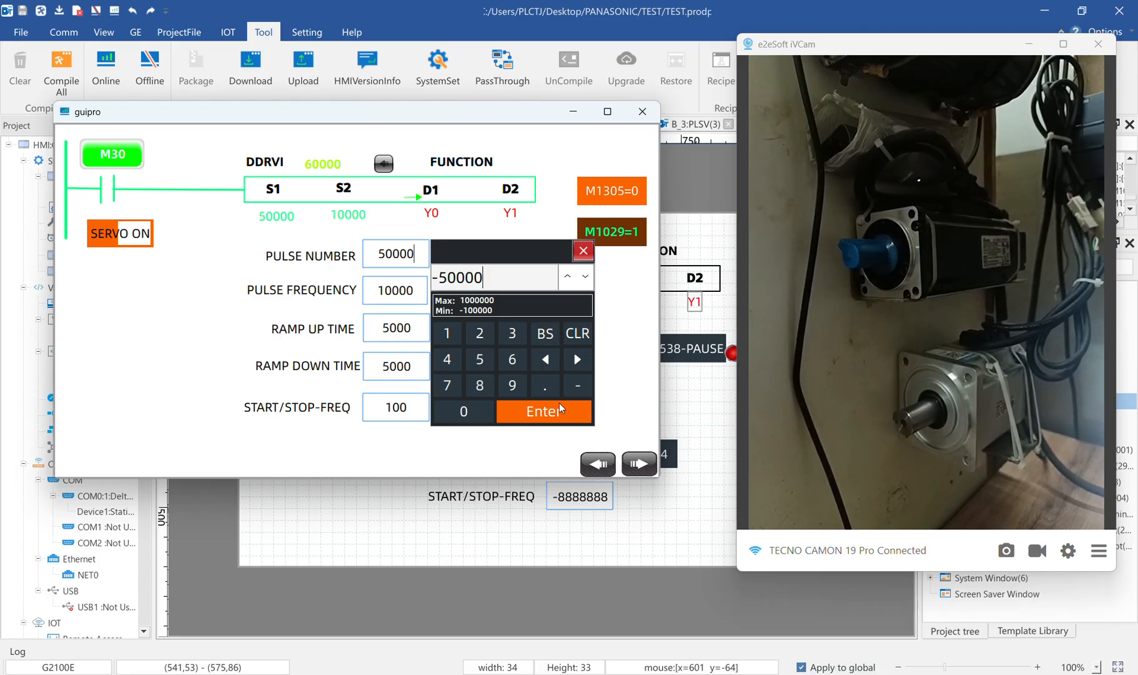
click(559, 406)
click(121, 157)
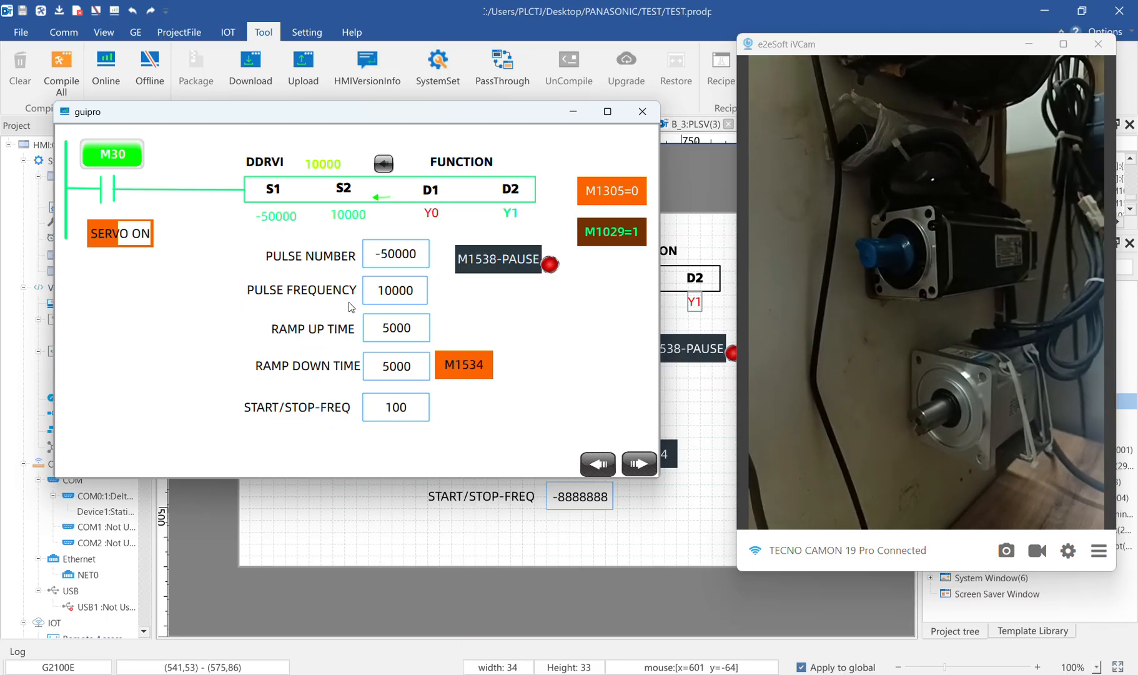
Retrigger M30 to repeat the -50000-pulse move, and reset the current pulse count to 0 with M30 off
click(122, 163)
click(122, 164)
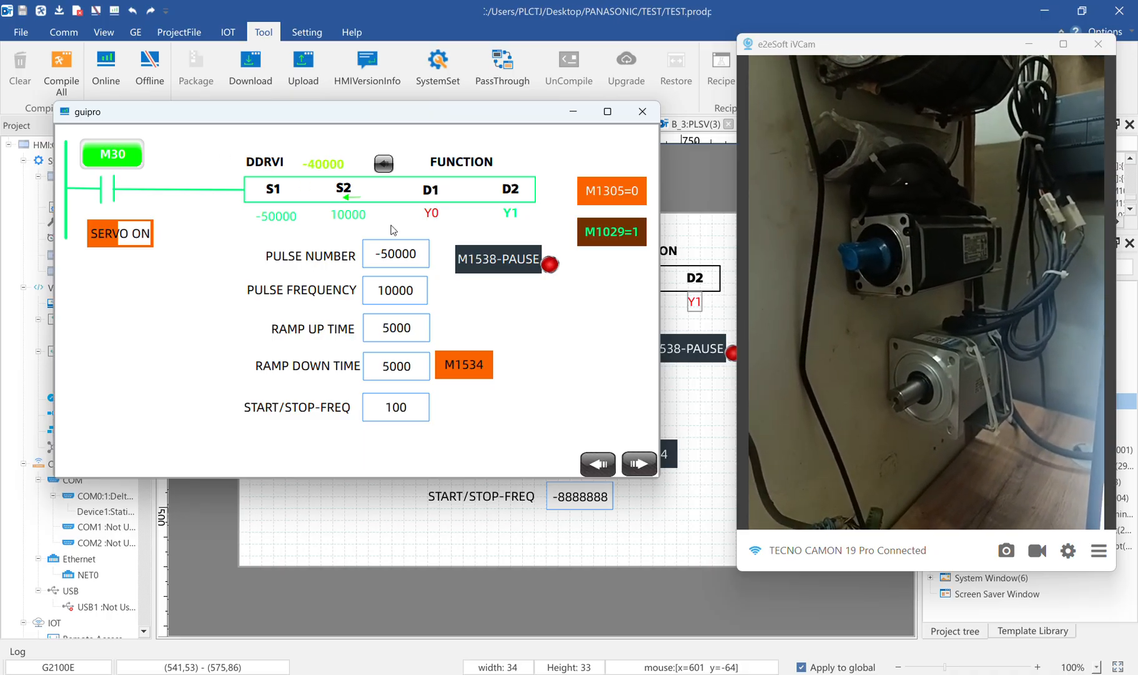
click(128, 164)
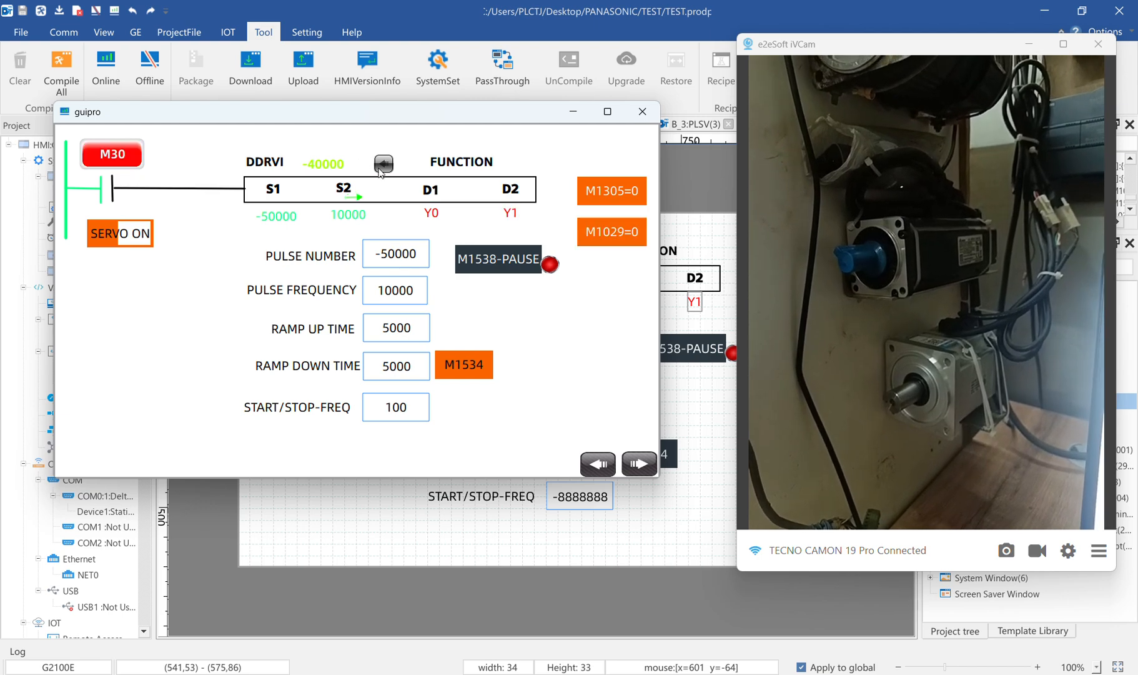
click(384, 166)
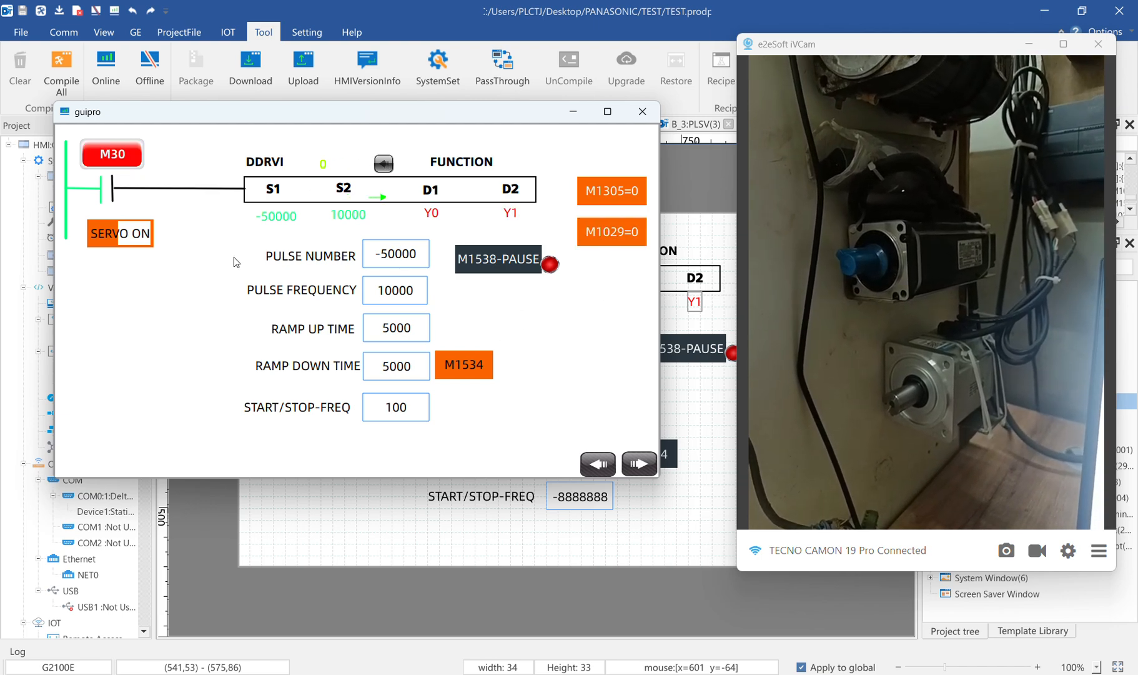